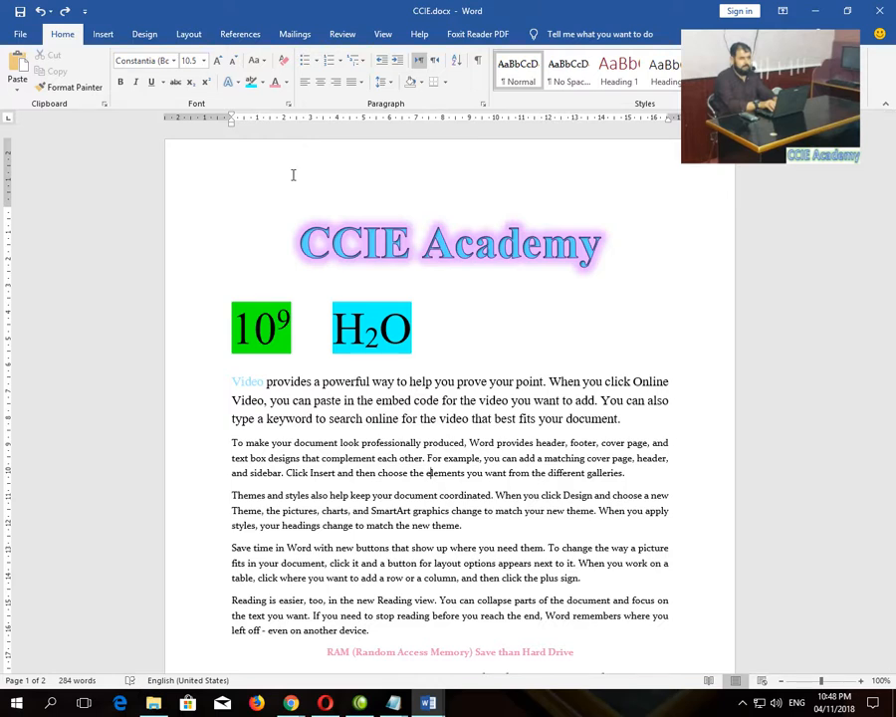
pyautogui.click(294, 426)
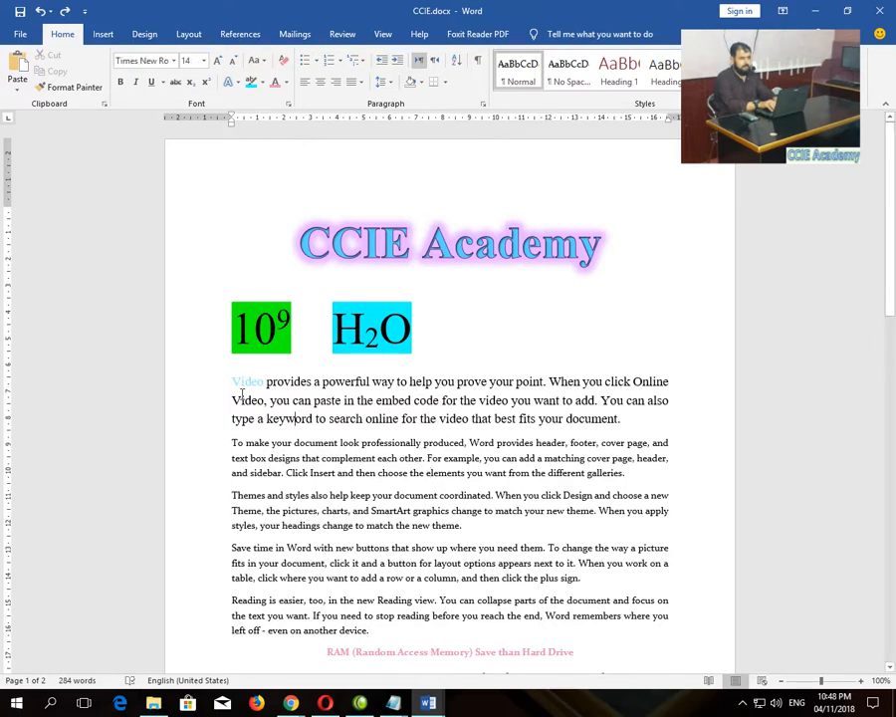
pyautogui.moveTo(233, 382); pyautogui.dragTo(372, 617)
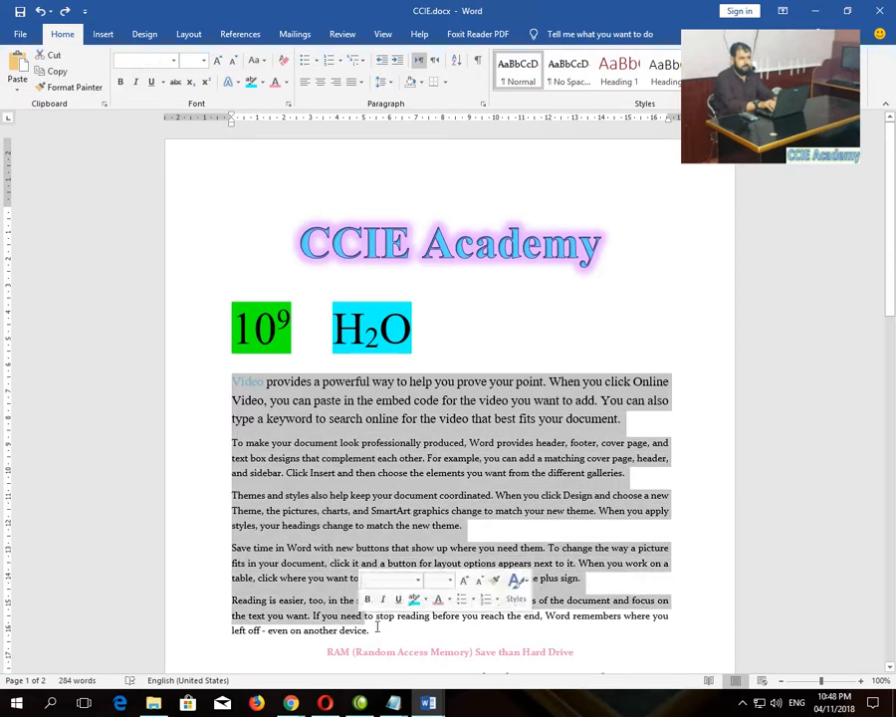
pyautogui.click(396, 627)
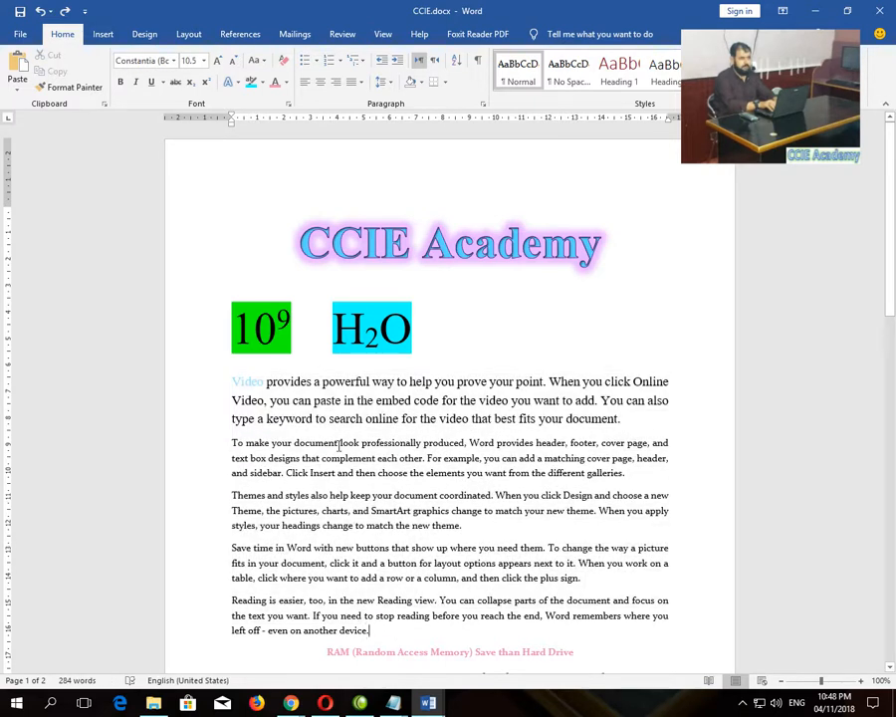
# Try left, centered and right alignment on the "CCIE Academy" heading
pyautogui.tripleClick(293, 245)
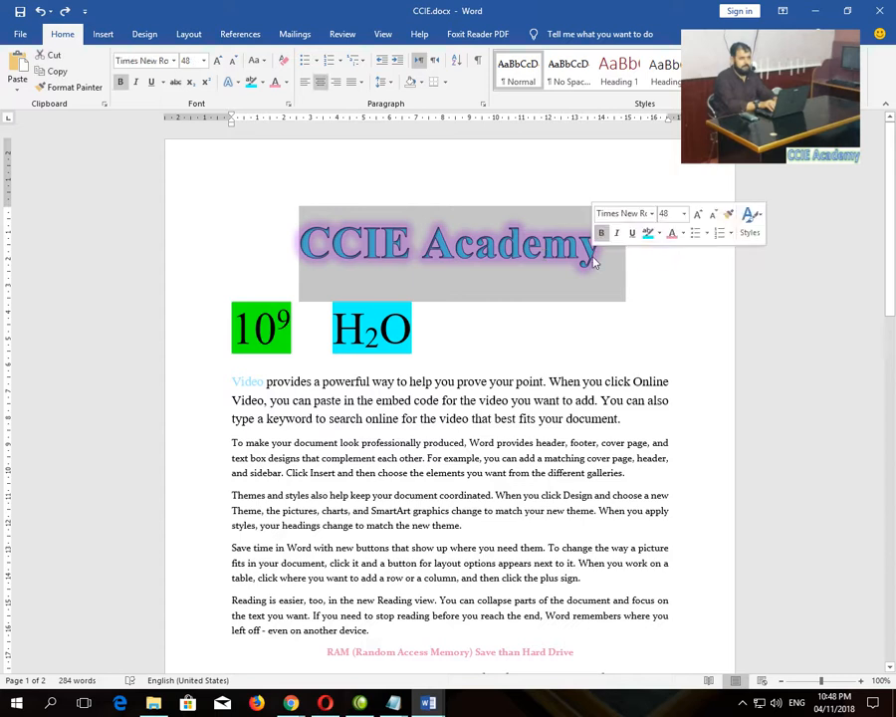
pyautogui.click(302, 88)
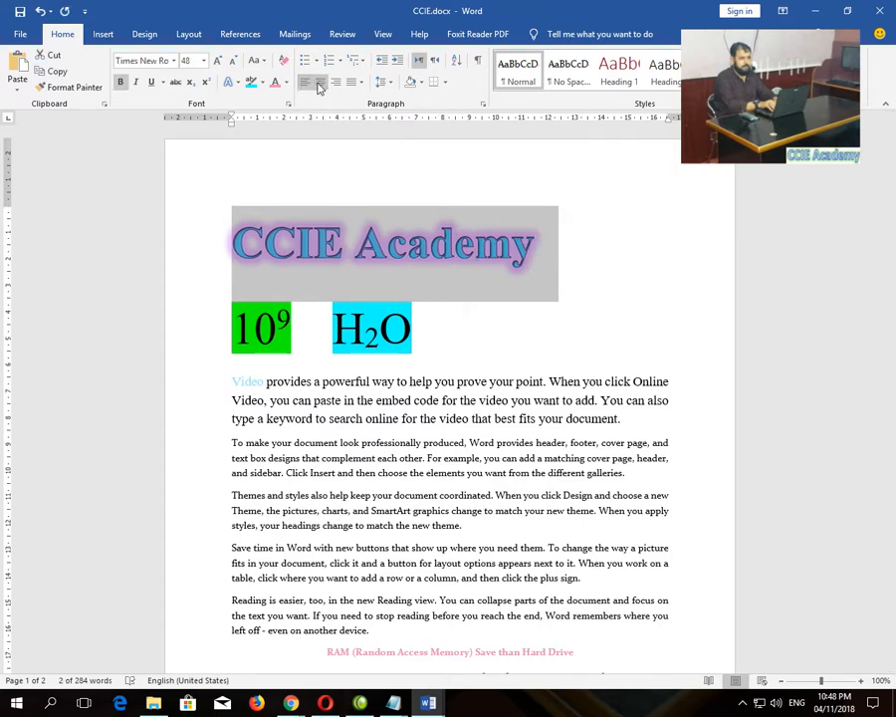
pyautogui.click(320, 88)
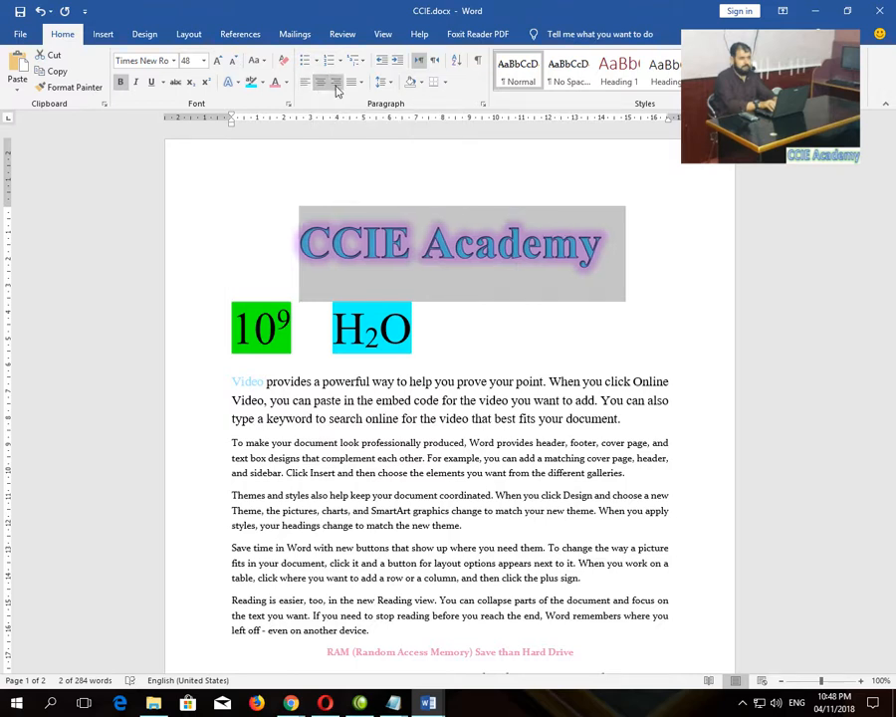
pyautogui.click(336, 87)
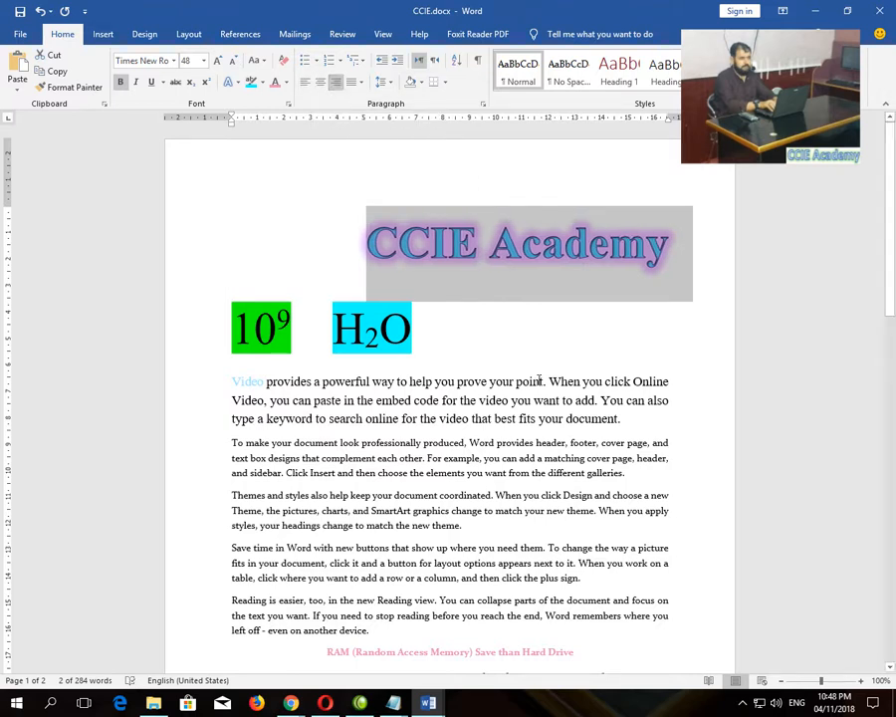
# Cycle the "CCIE Academy" heading through centered, left and right alignment, finishing with it centered
pyautogui.hotkey('ctrl', 'e')
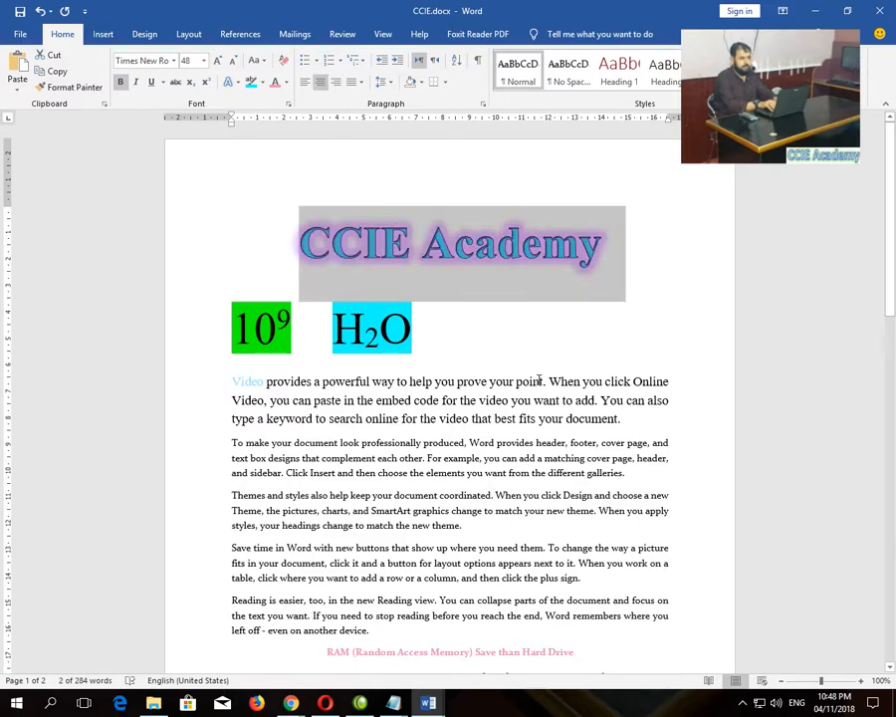
pyautogui.hotkey('ctrl', 'l')
pyautogui.hotkey('ctrl', 'r')
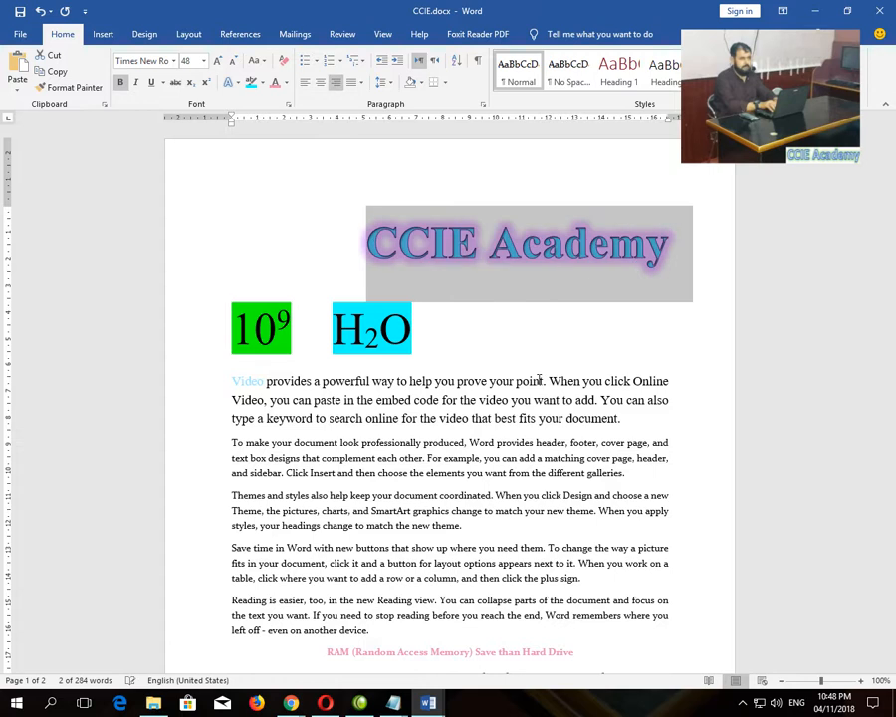
pyautogui.hotkey('ctrl', 'e')
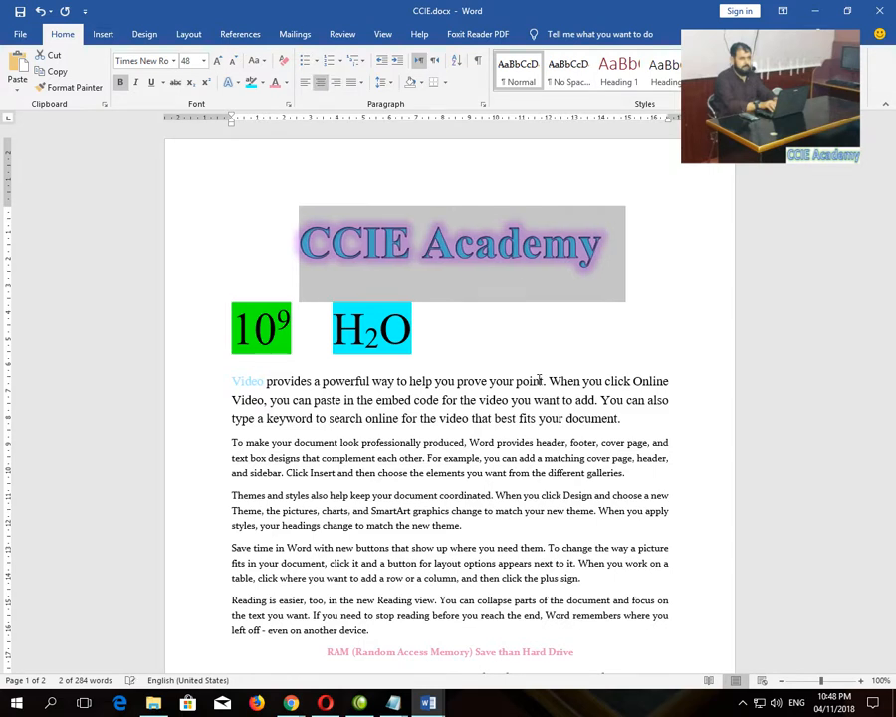
pyautogui.click(431, 526)
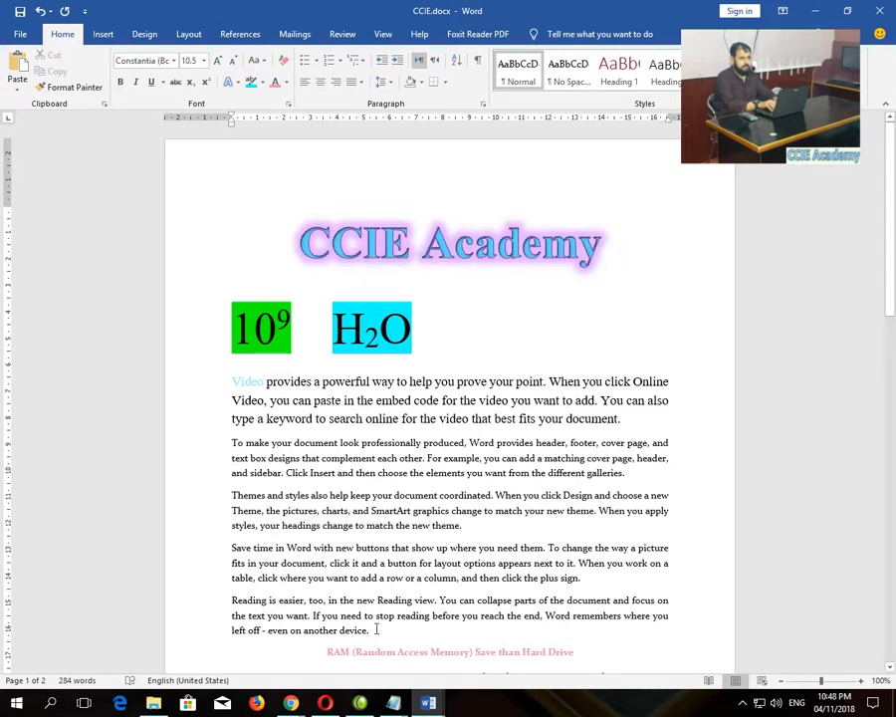
# Replace the five body paragraphs from "Video provides" to "another device." with placeholder text generated by =lorem()
pyautogui.moveTo(360, 632); pyautogui.dragTo(234, 384)
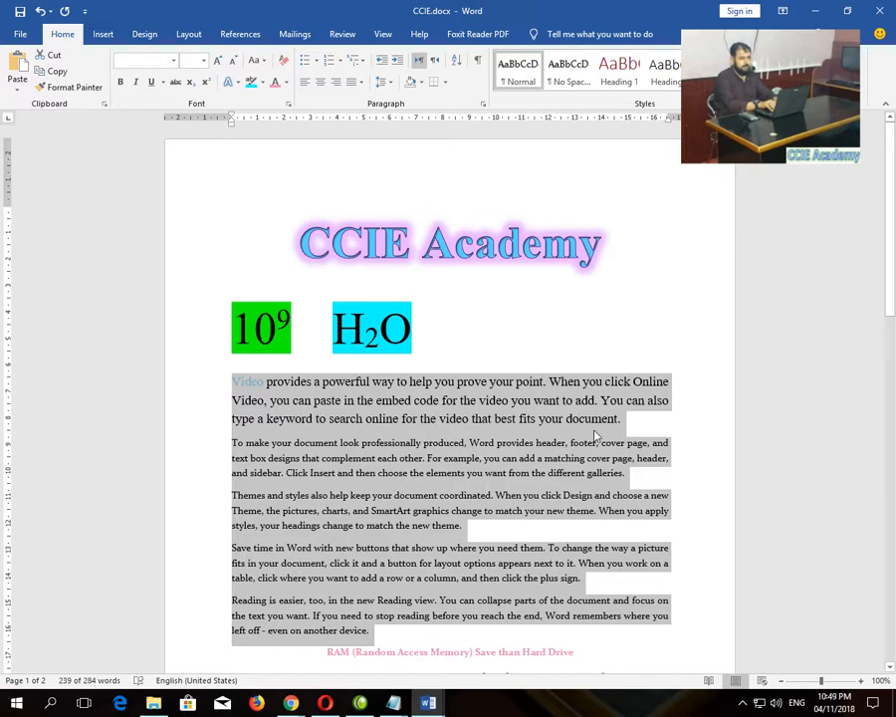
pyautogui.press('Delete')
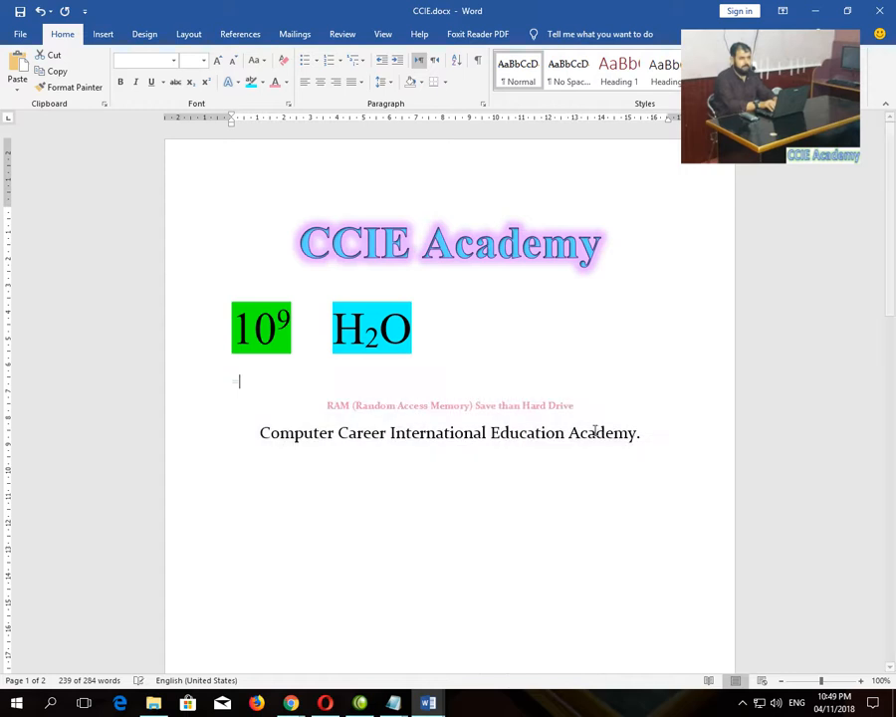
pyautogui.write('=lorem()')
pyautogui.press('Return')
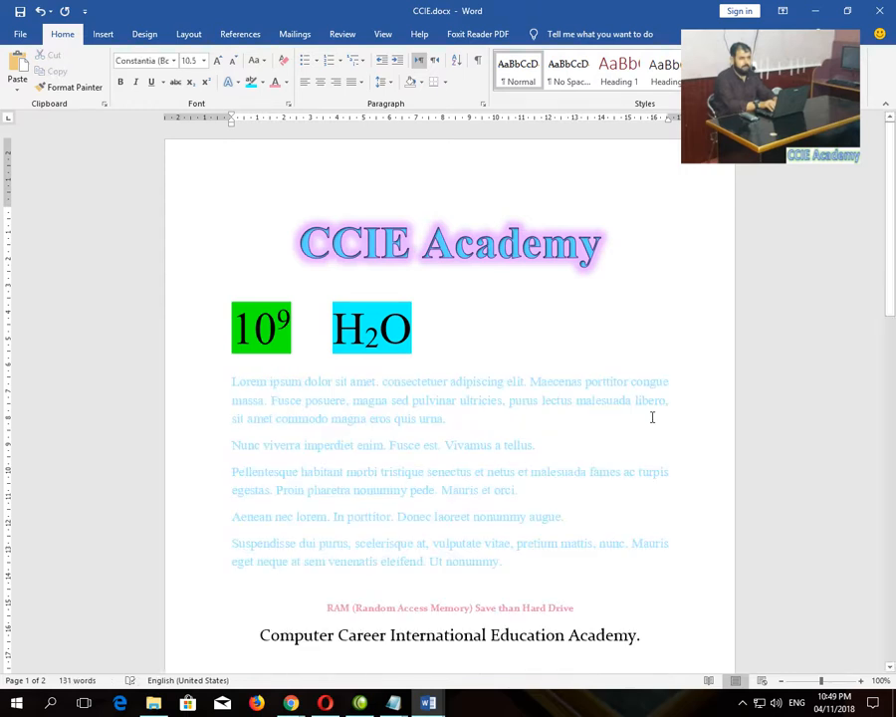
# Set the font color of all the lorem ipsum paragraphs to Automatic
pyautogui.moveTo(506, 563); pyautogui.dragTo(220, 386)
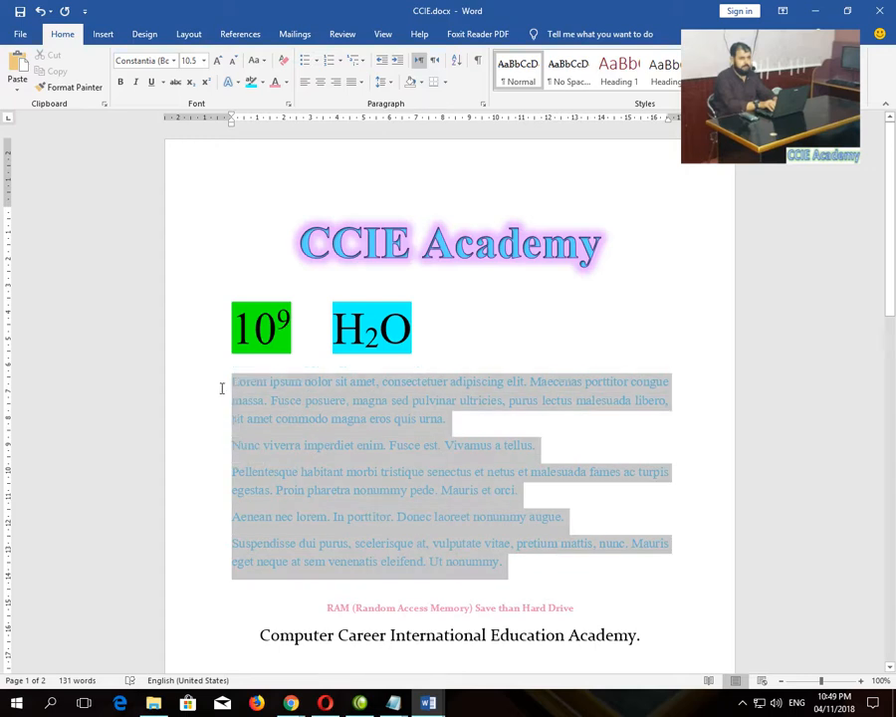
pyautogui.click(287, 83)
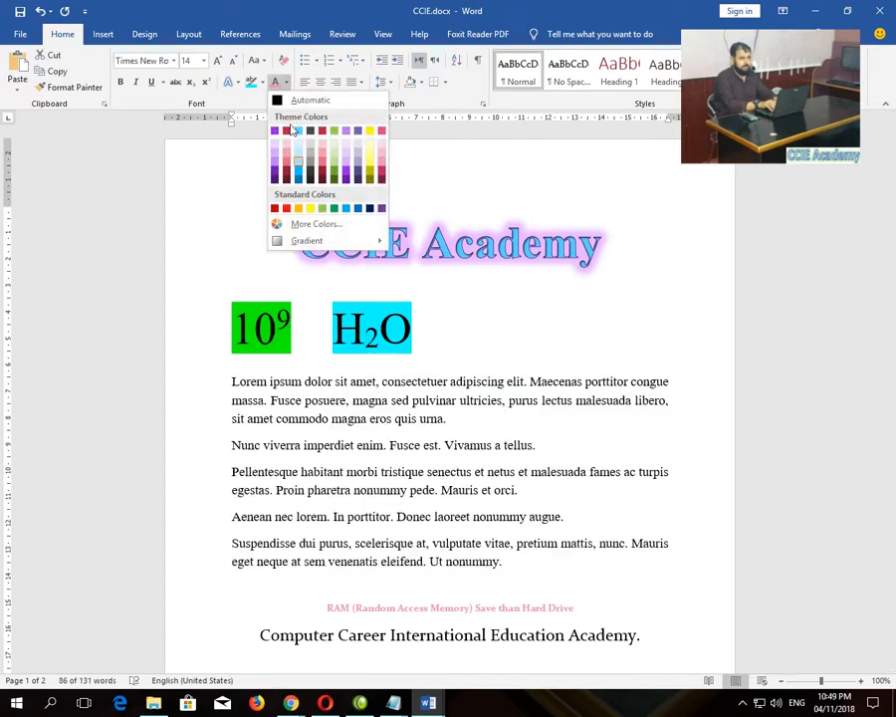
pyautogui.click(280, 101)
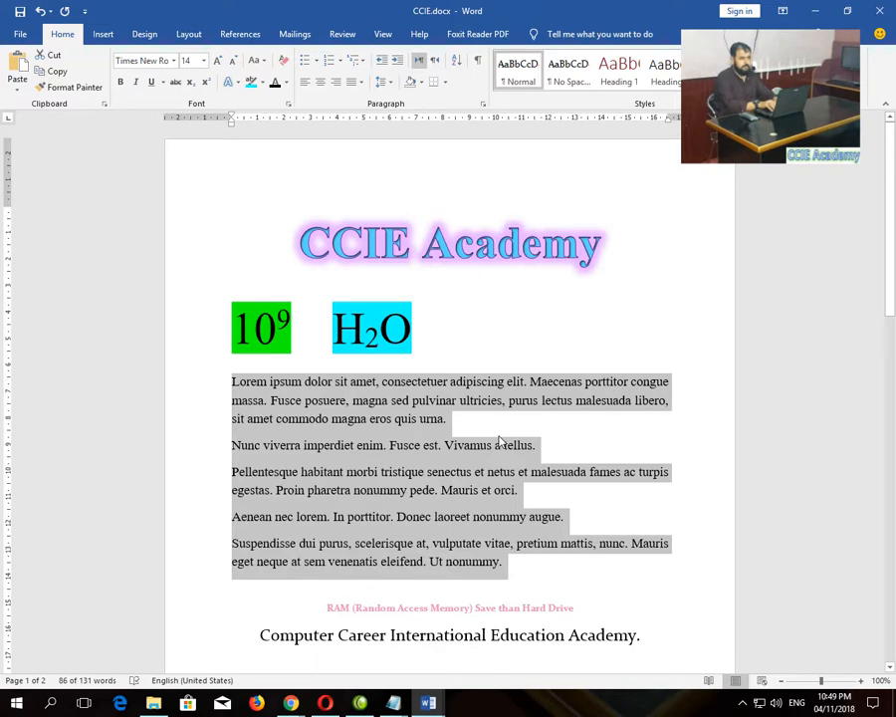
pyautogui.click(501, 439)
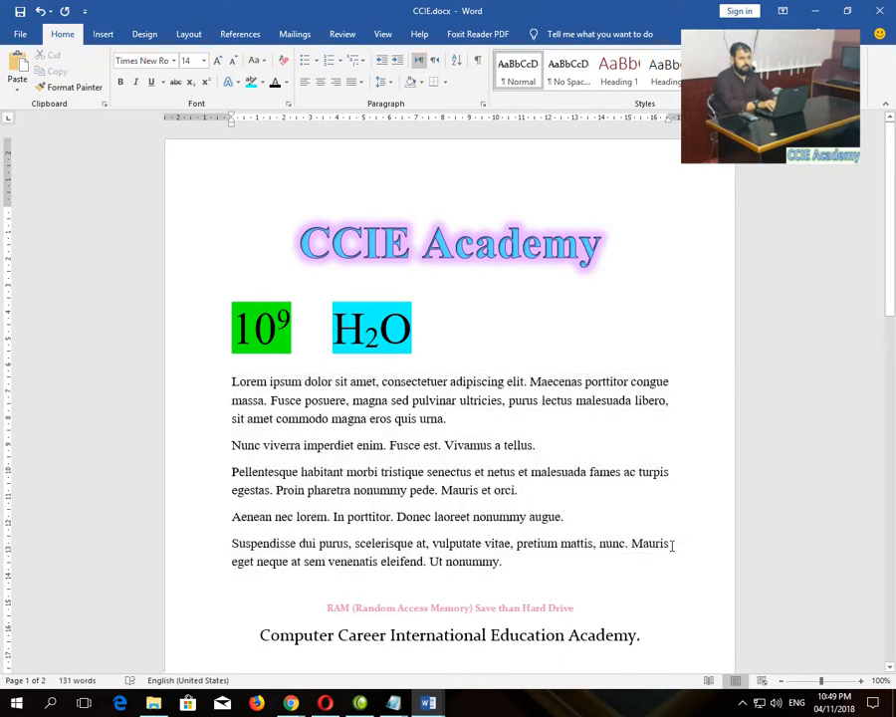
# Toggle justification of the lorem ipsum paragraphs off and on, and undo the last alignment change
pyautogui.moveTo(524, 563); pyautogui.dragTo(227, 391)
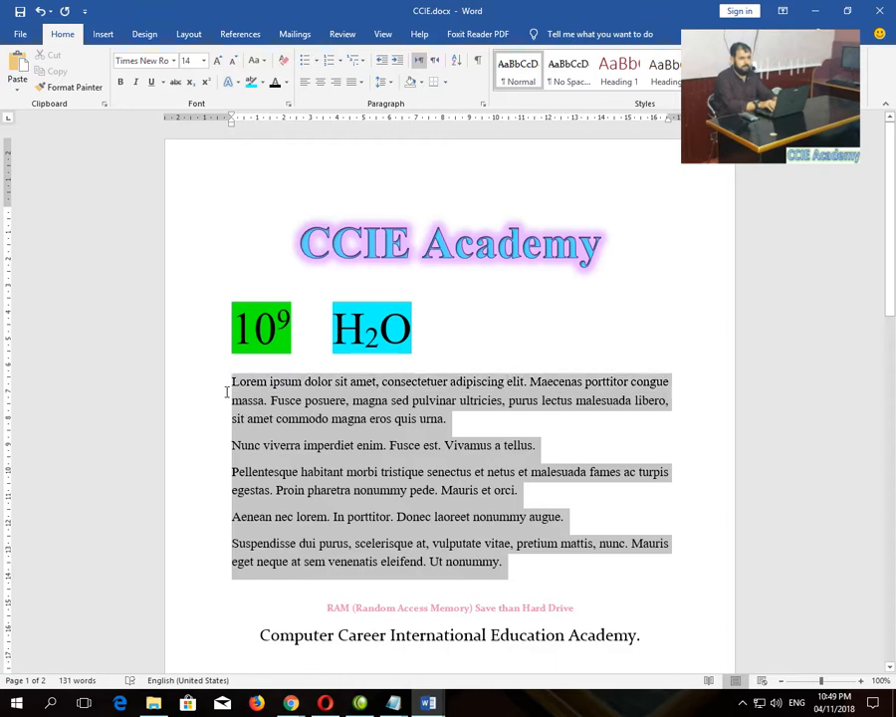
pyautogui.click(355, 85)
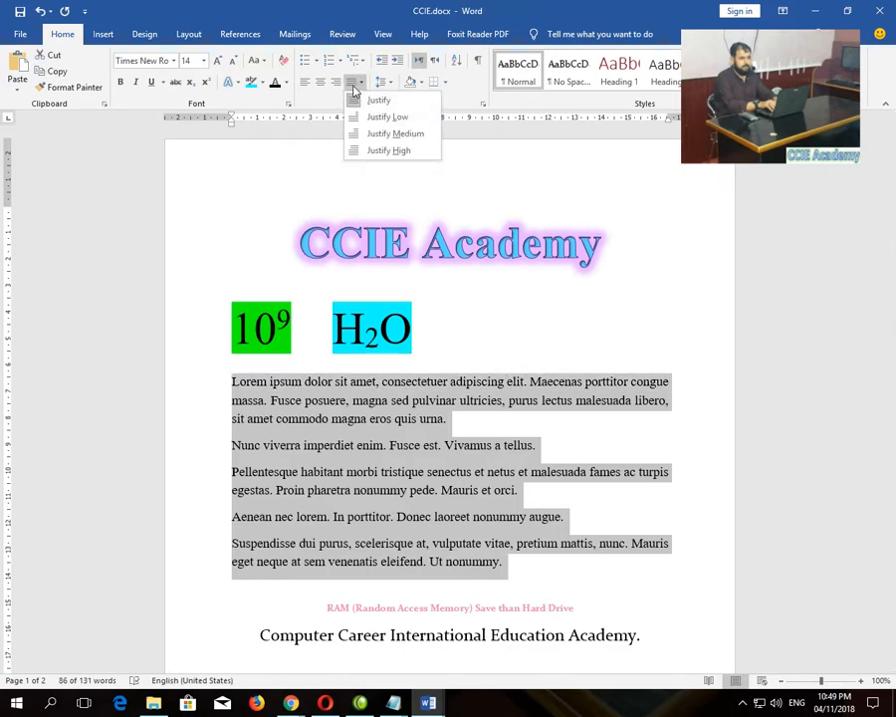
pyautogui.click(368, 99)
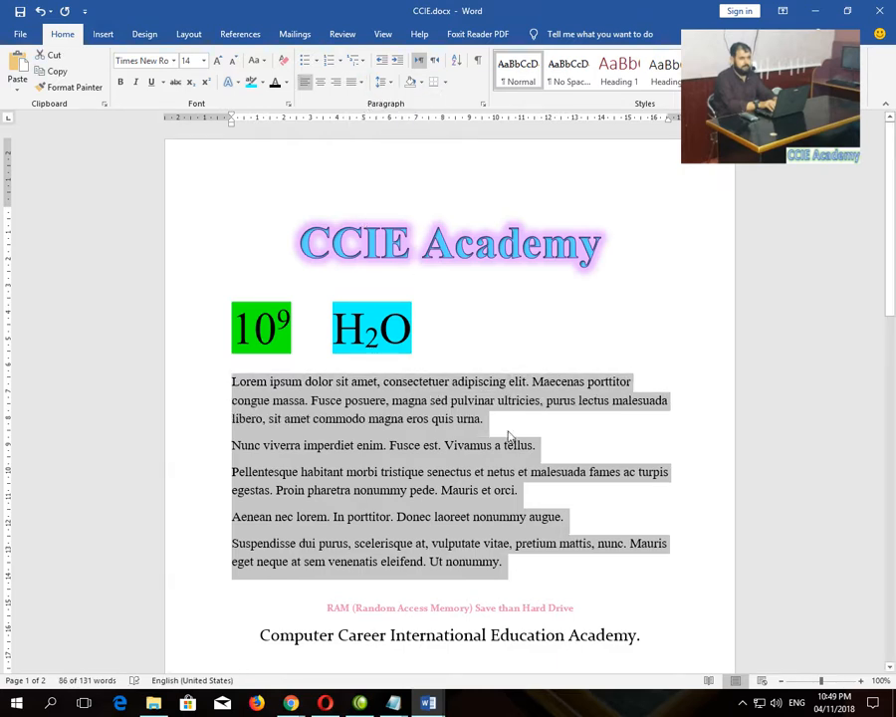
pyautogui.click(354, 88)
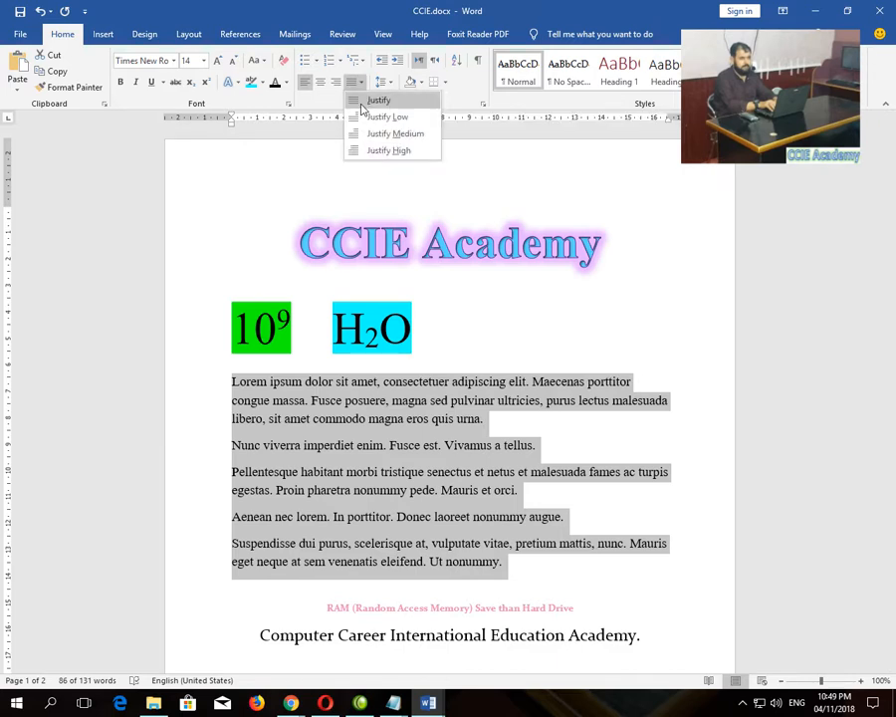
pyautogui.click(360, 104)
pyautogui.hotkey('ctrl', 'z')
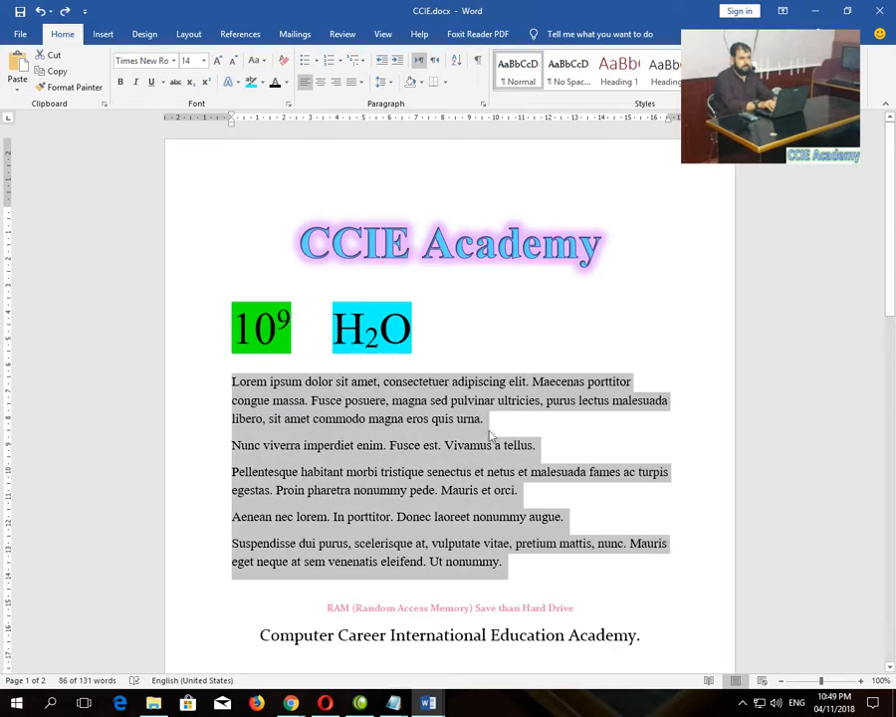
pyautogui.click(533, 444)
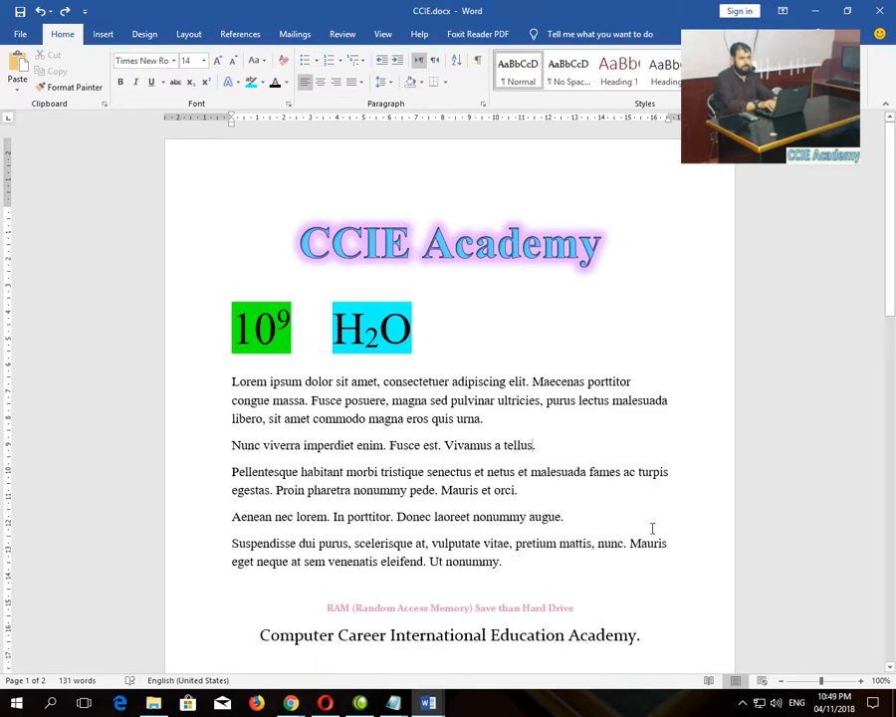
# Justify all five lorem ipsum paragraphs
pyautogui.moveTo(504, 562); pyautogui.dragTo(215, 391)
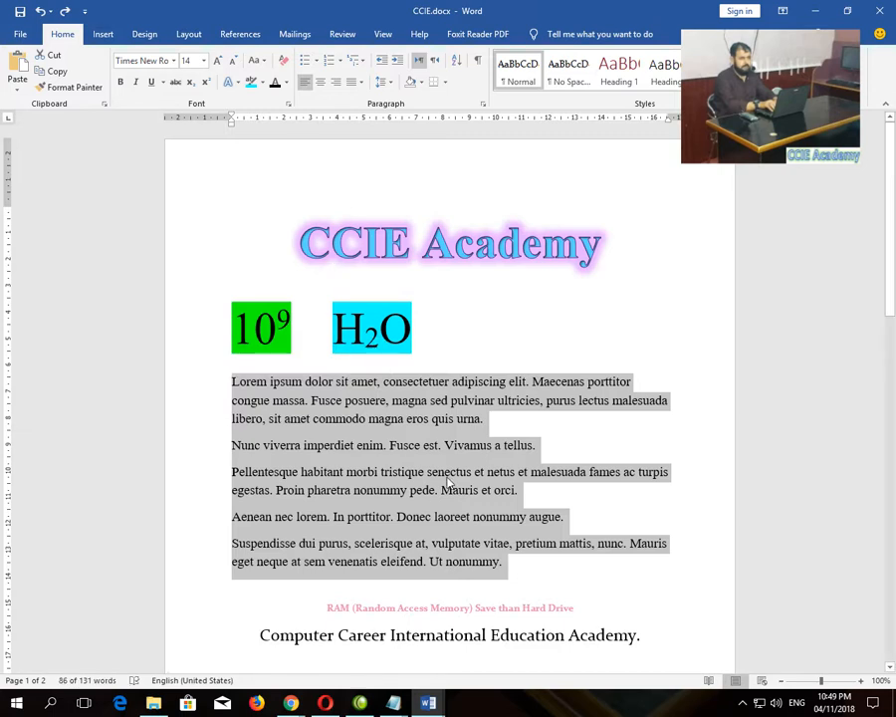
pyautogui.hotkey('ctrl', 'j')
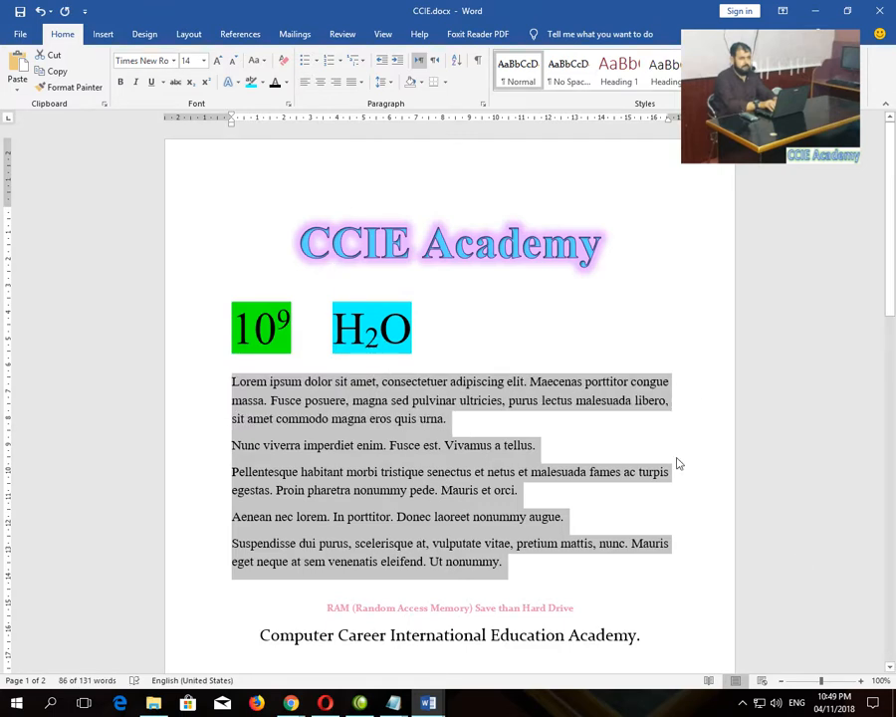
pyautogui.click(535, 525)
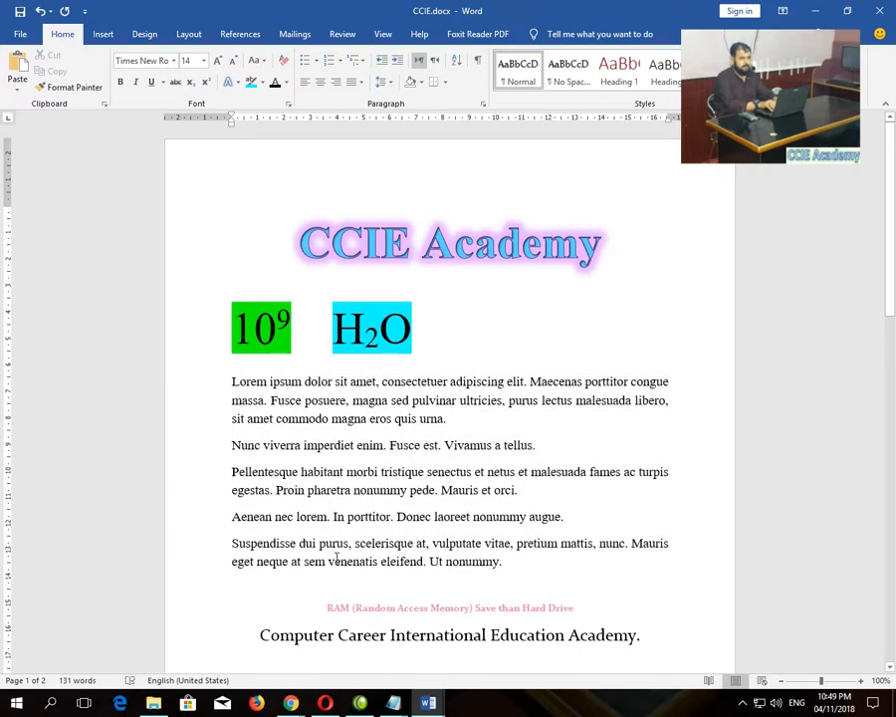
# Number the list on page 2, from "Microsoft Word" to "Media Group", with the Arabic-letter format from the numbering library
pyautogui.scroll(-10, 337, 559)
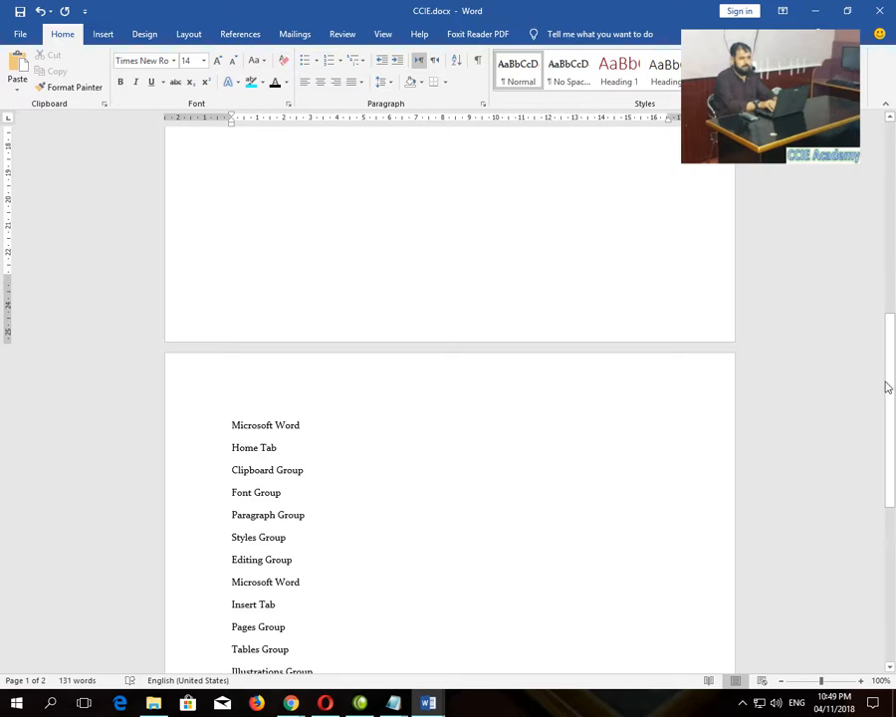
pyautogui.moveTo(886, 385); pyautogui.dragTo(746, 453)
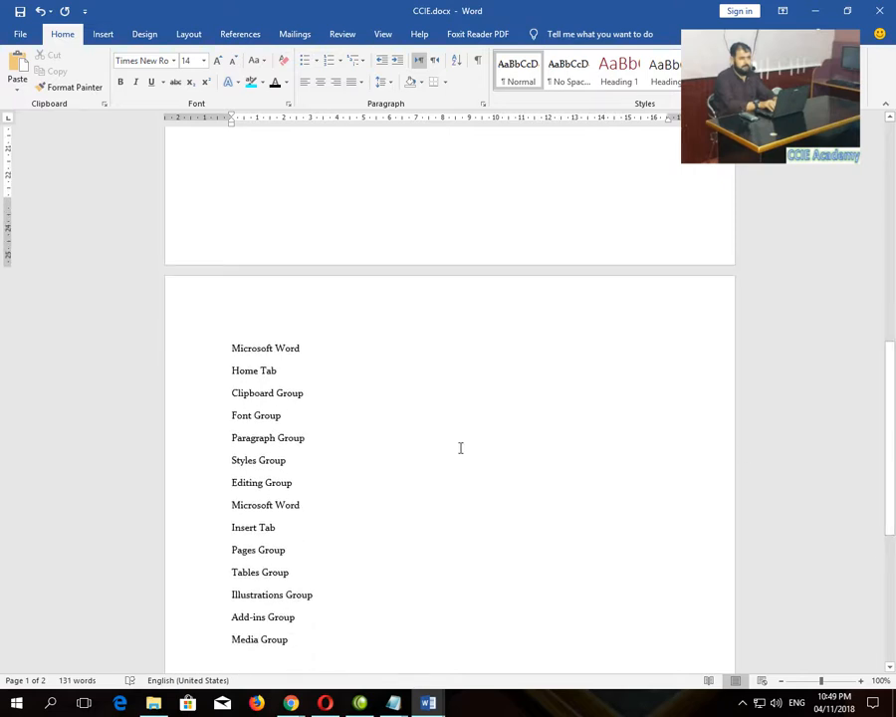
pyautogui.moveTo(292, 639); pyautogui.dragTo(228, 348)
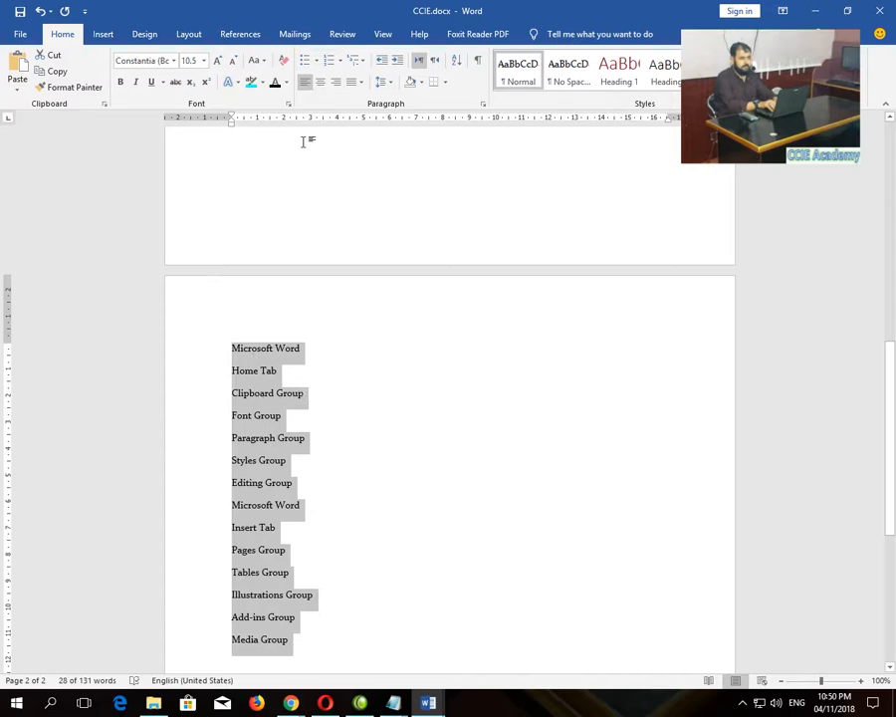
pyautogui.click(340, 61)
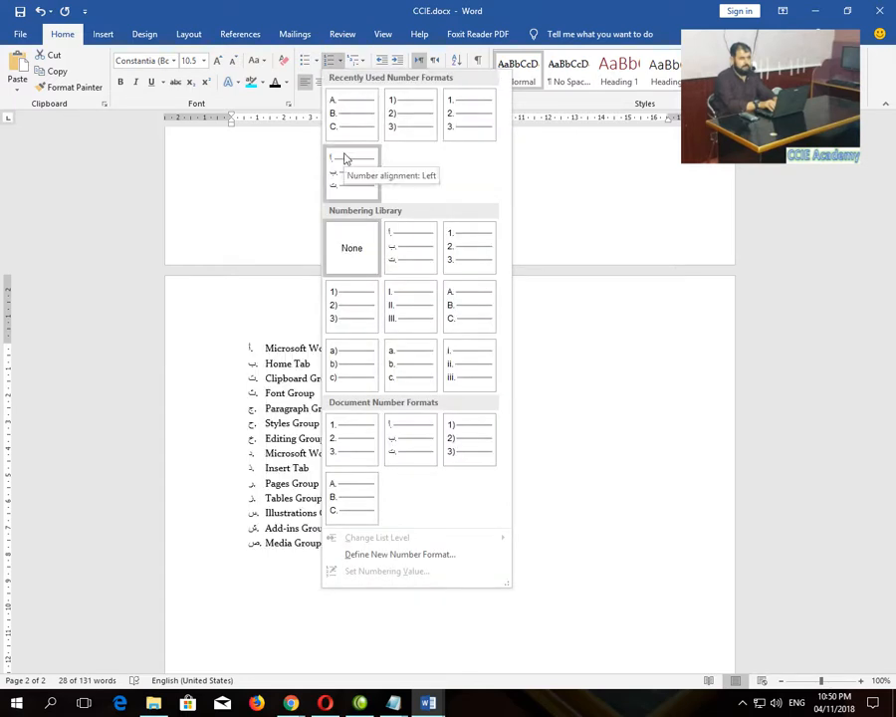
pyautogui.click(411, 257)
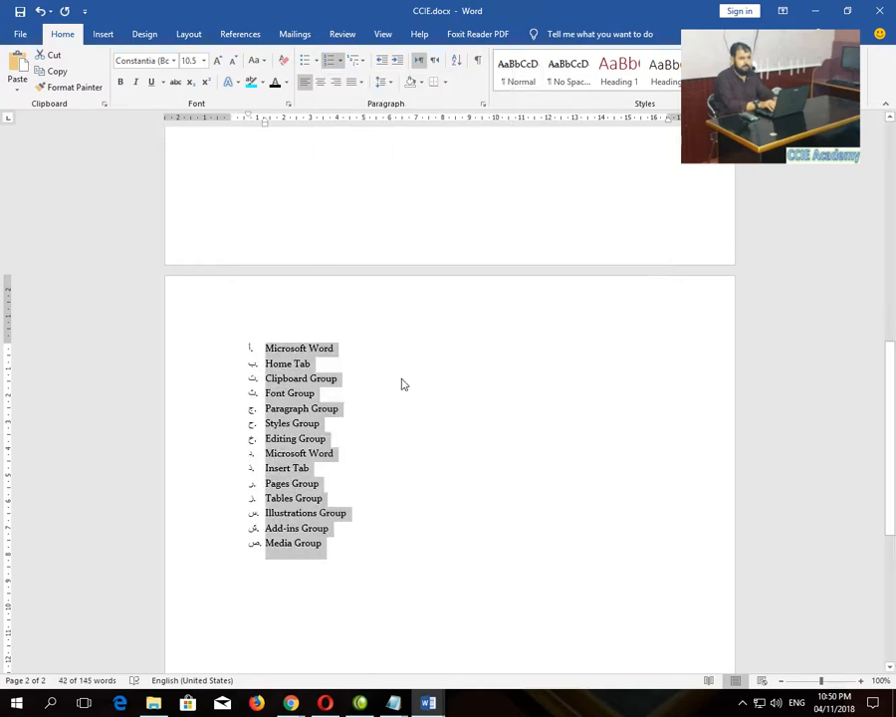
# Change the page 2 list's numbering to the 1. 2. 3. format
pyautogui.keyDown('ctrl'); pyautogui.scroll(10, 403, 384); pyautogui.keyUp('ctrl')
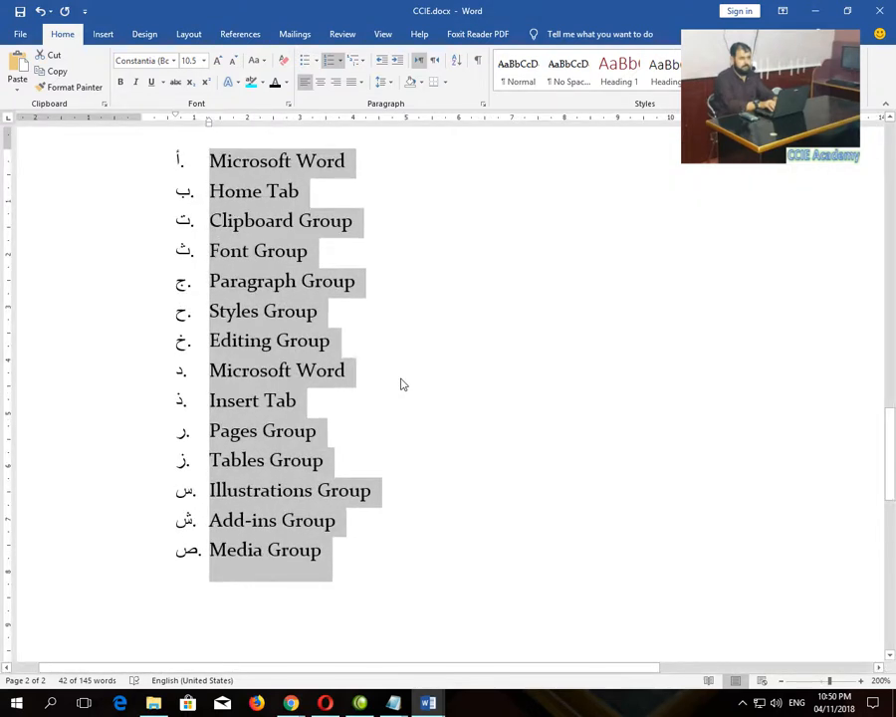
pyautogui.click(339, 62)
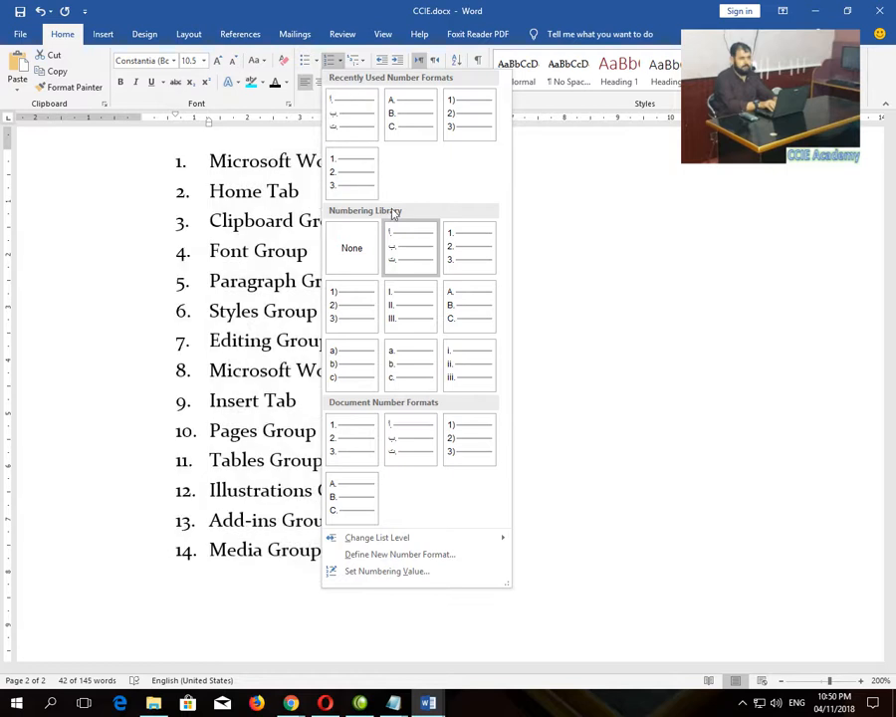
pyautogui.click(449, 249)
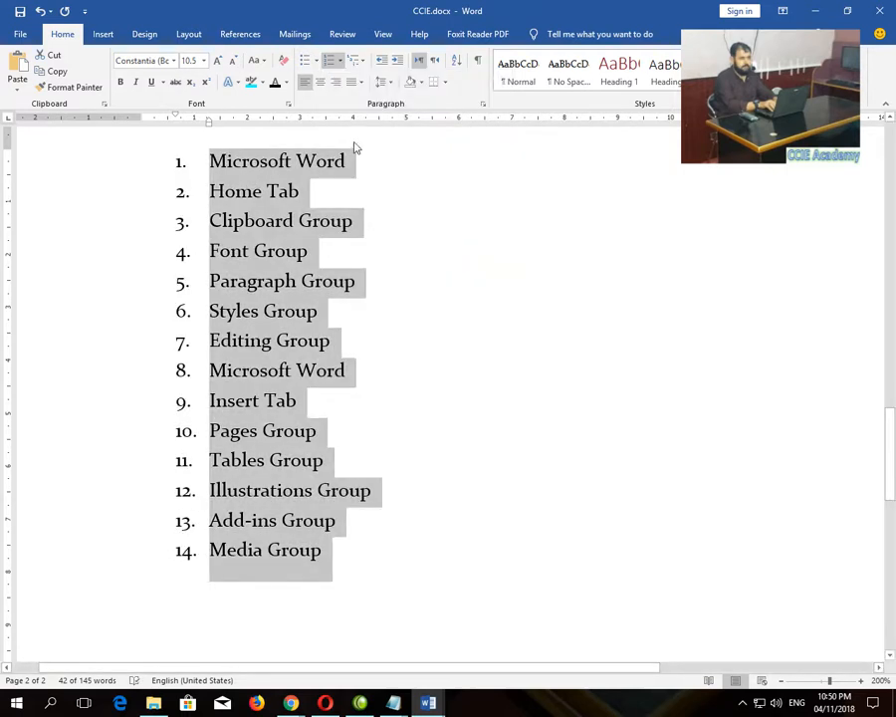
# Change the page 2 list's numbering to the a. b. c. format from the numbering library
pyautogui.click(346, 62)
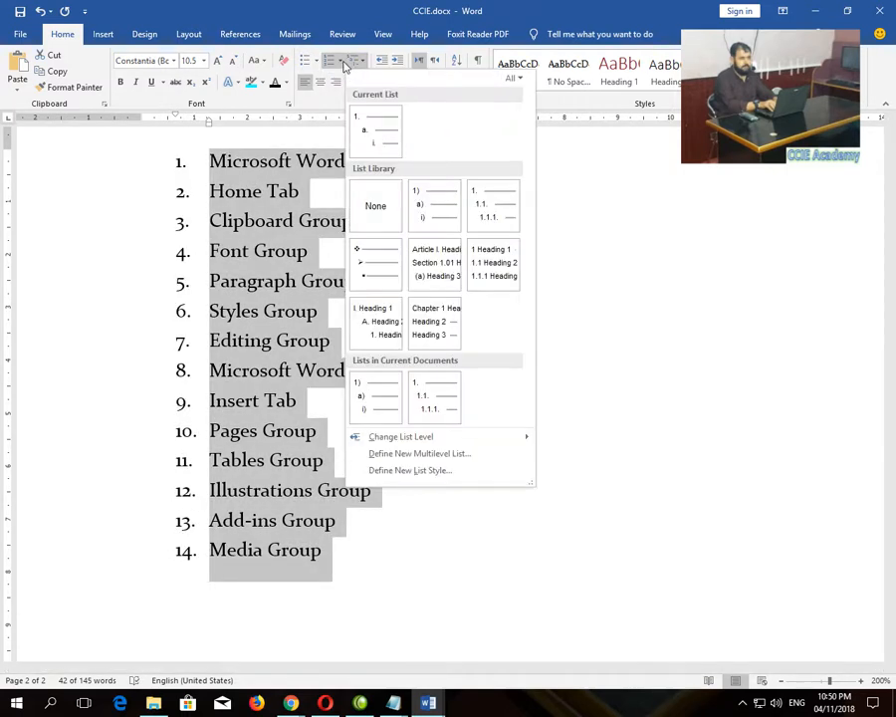
pyautogui.click(340, 63)
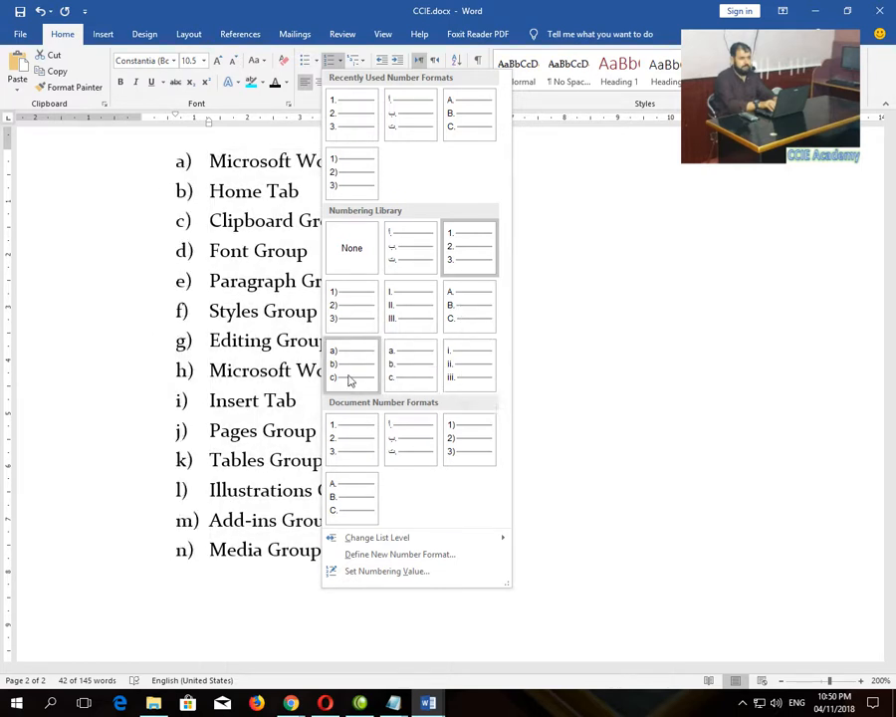
pyautogui.click(434, 366)
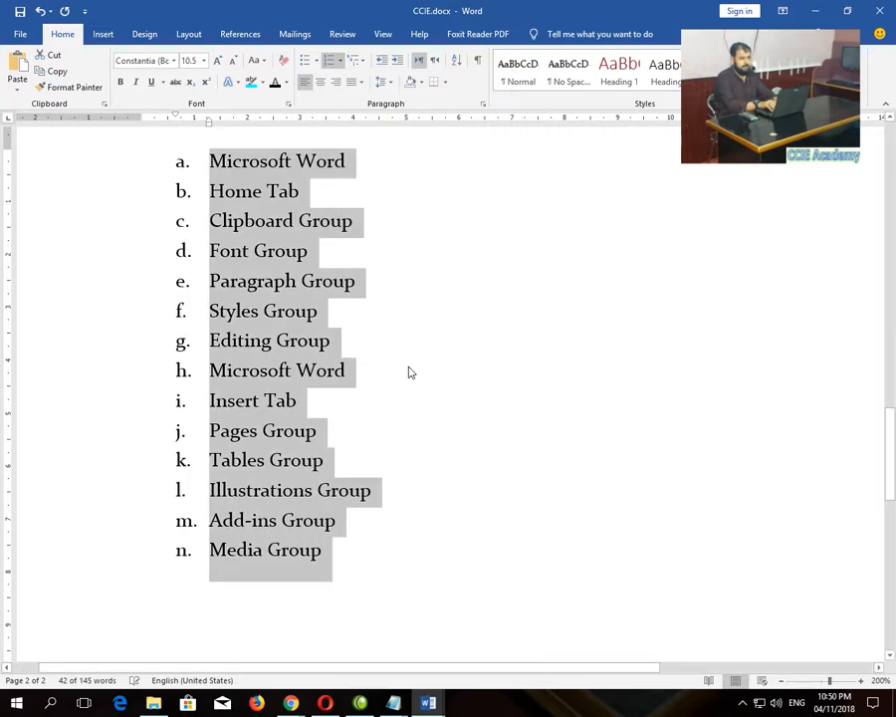
# Remove the numbering from the page 2 list and apply arrowhead bullets from the bullet library instead
pyautogui.click(339, 60)
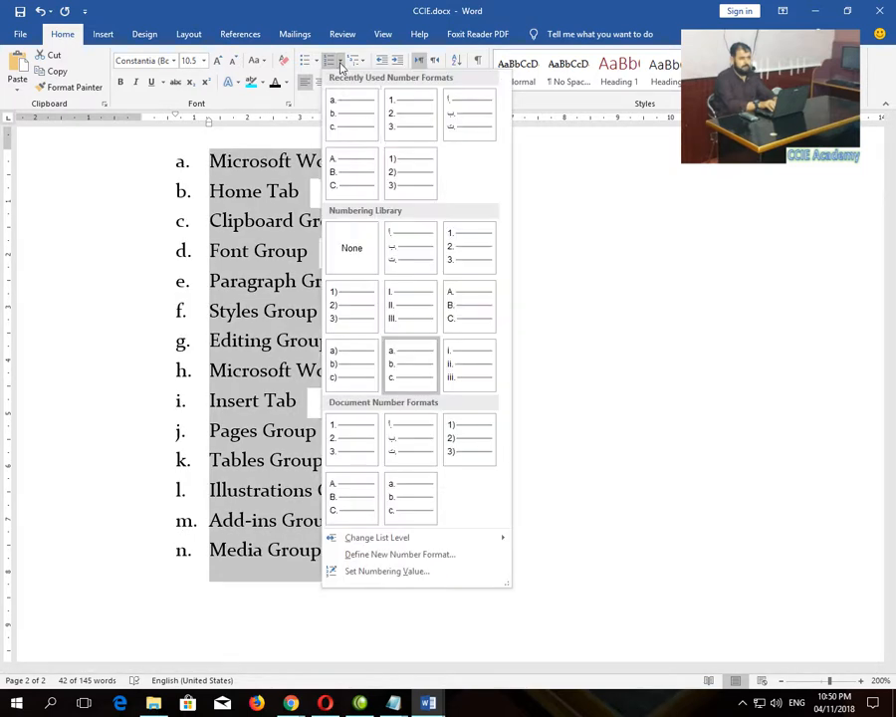
pyautogui.click(339, 256)
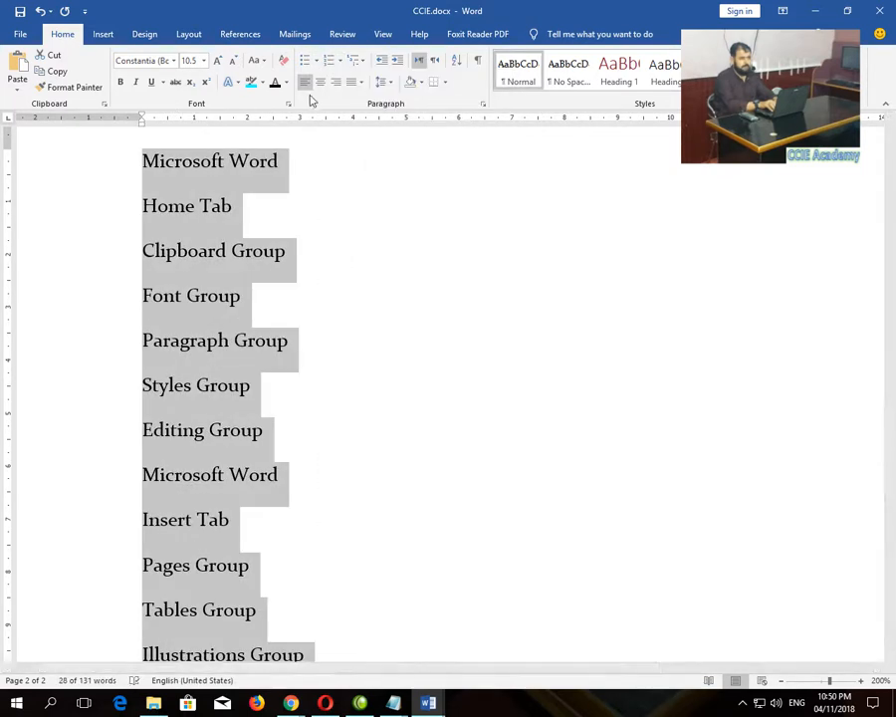
pyautogui.click(314, 60)
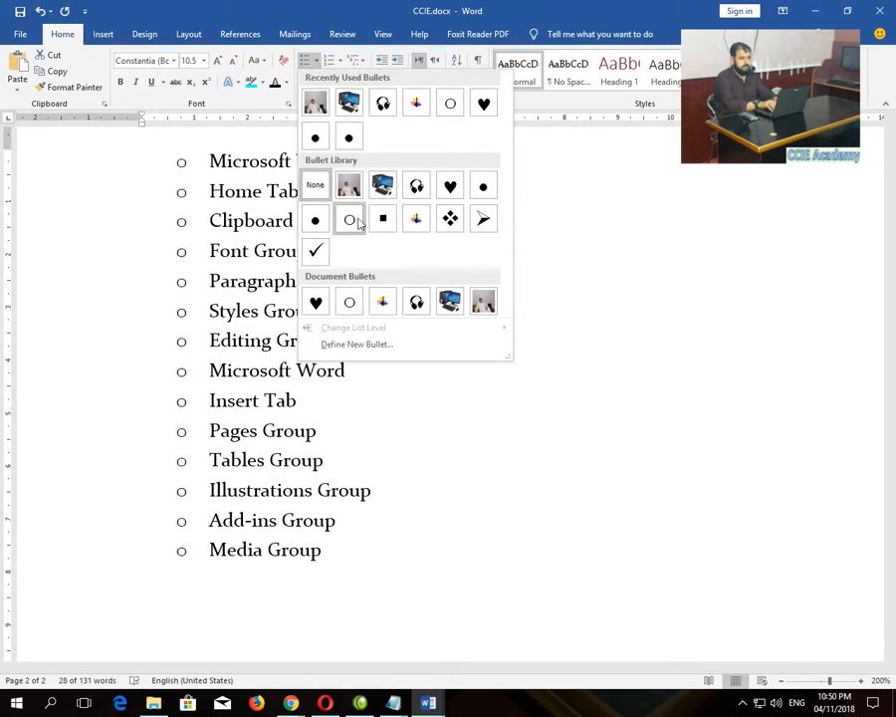
pyautogui.click(477, 228)
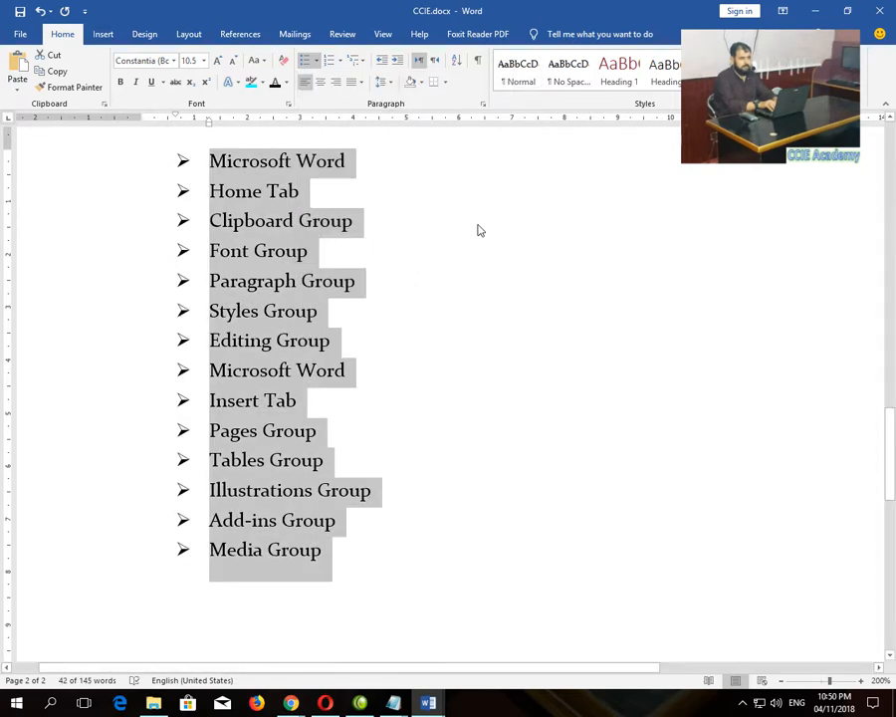
# Define a new bullet for the list using the Windows logo symbol from the Wingdings font
pyautogui.click(316, 61)
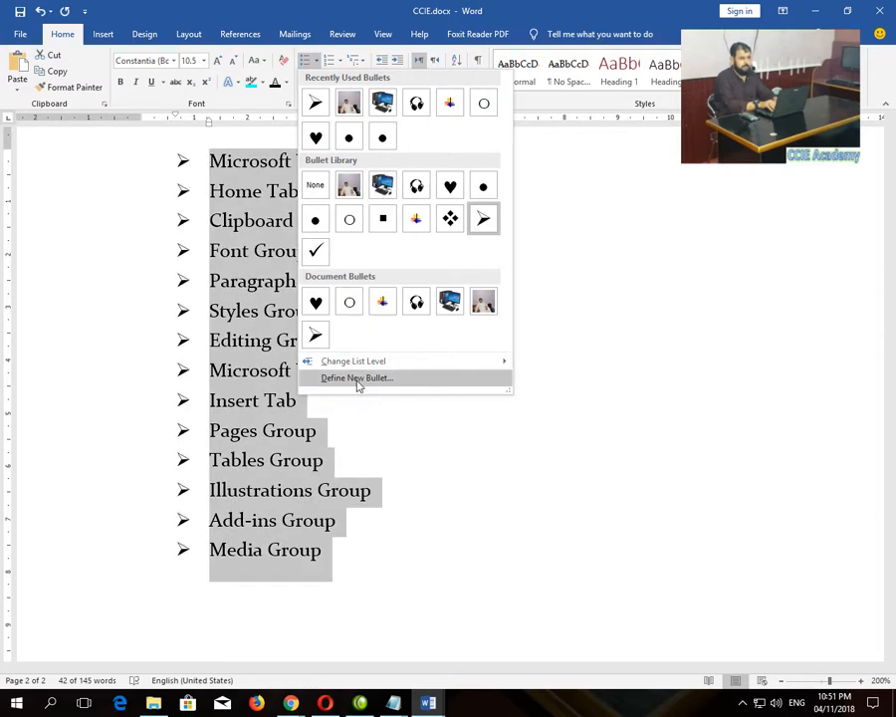
pyautogui.click(356, 378)
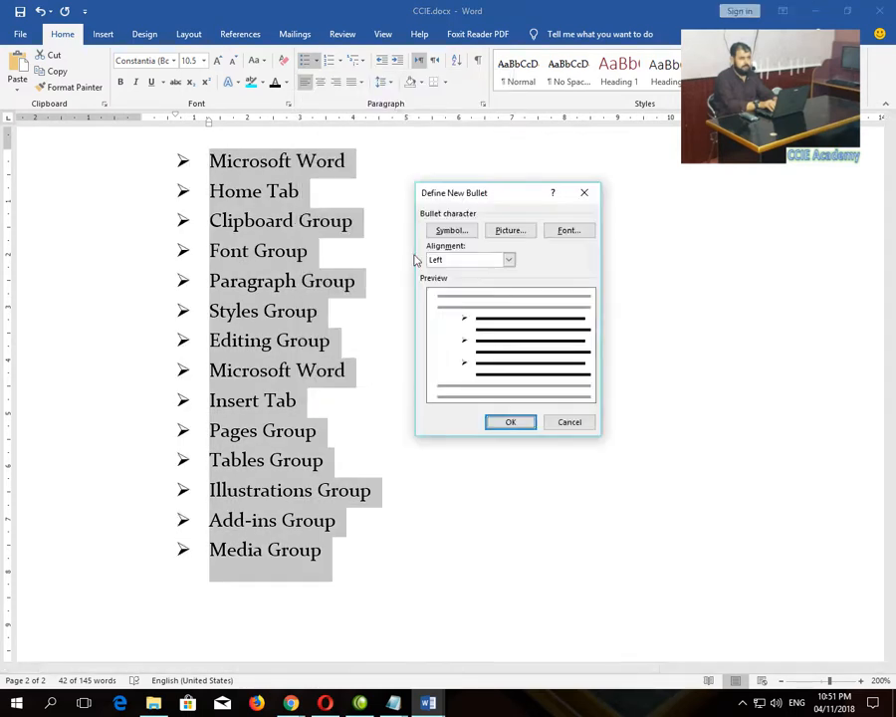
pyautogui.click(440, 231)
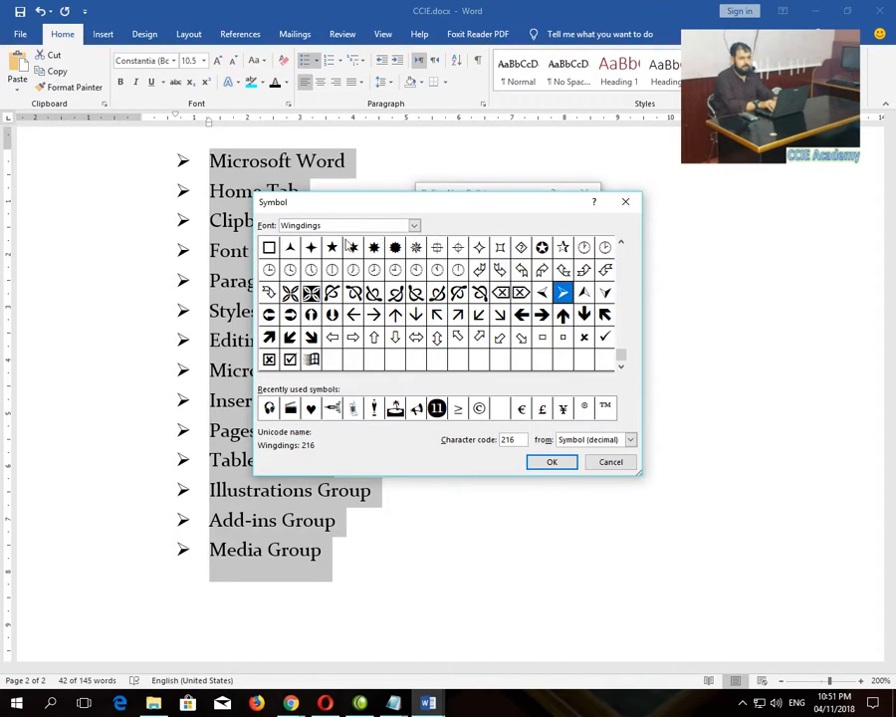
pyautogui.click(312, 358)
pyautogui.click(547, 463)
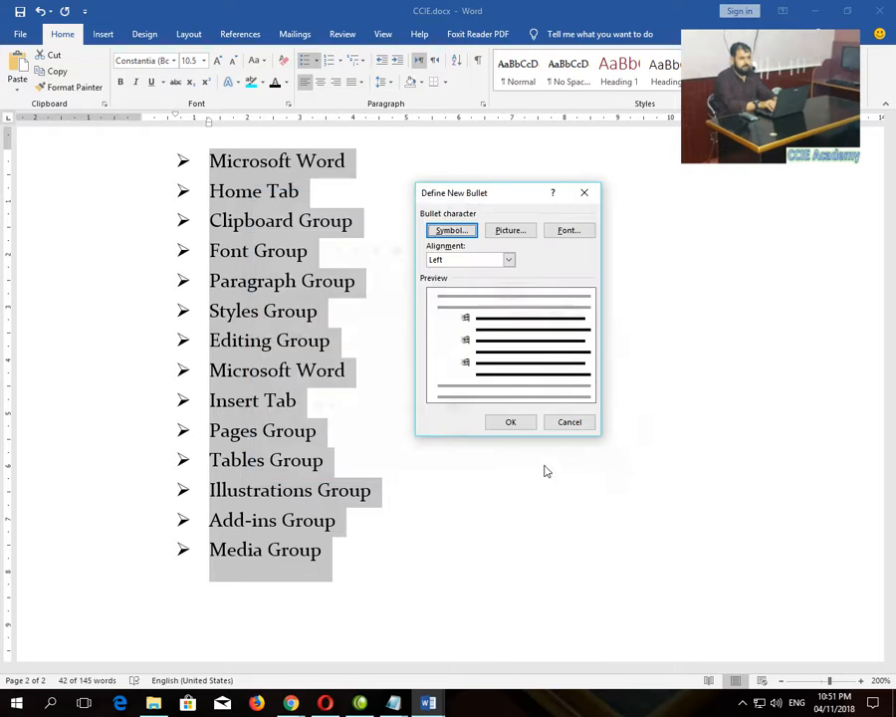
pyautogui.click(512, 424)
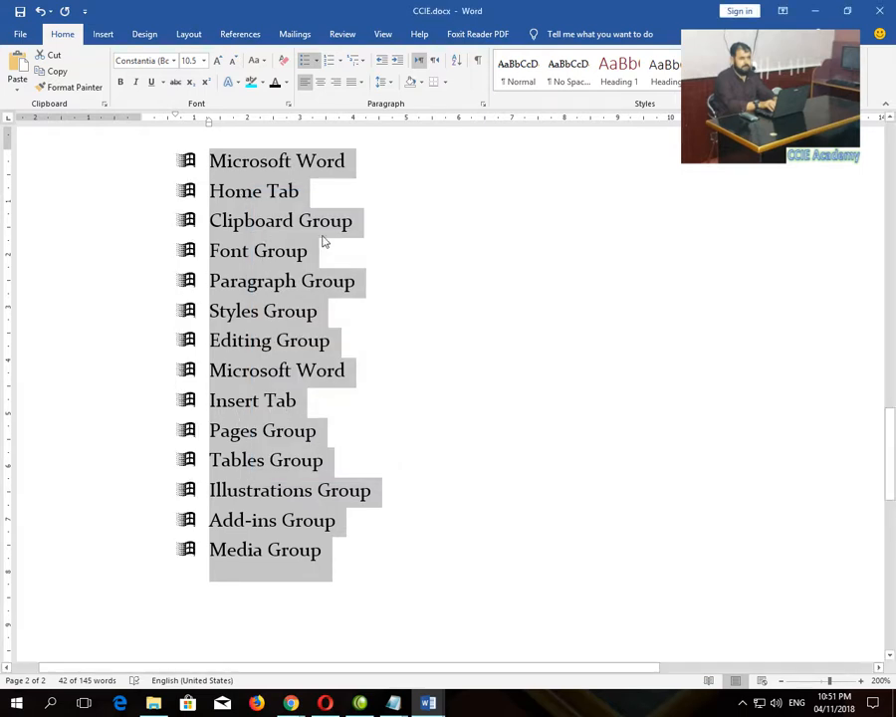
# Define a new picture bullet for the list, using the four-colour wavy Windows flag picture from a Bing image search for "windows"
pyautogui.click(316, 63)
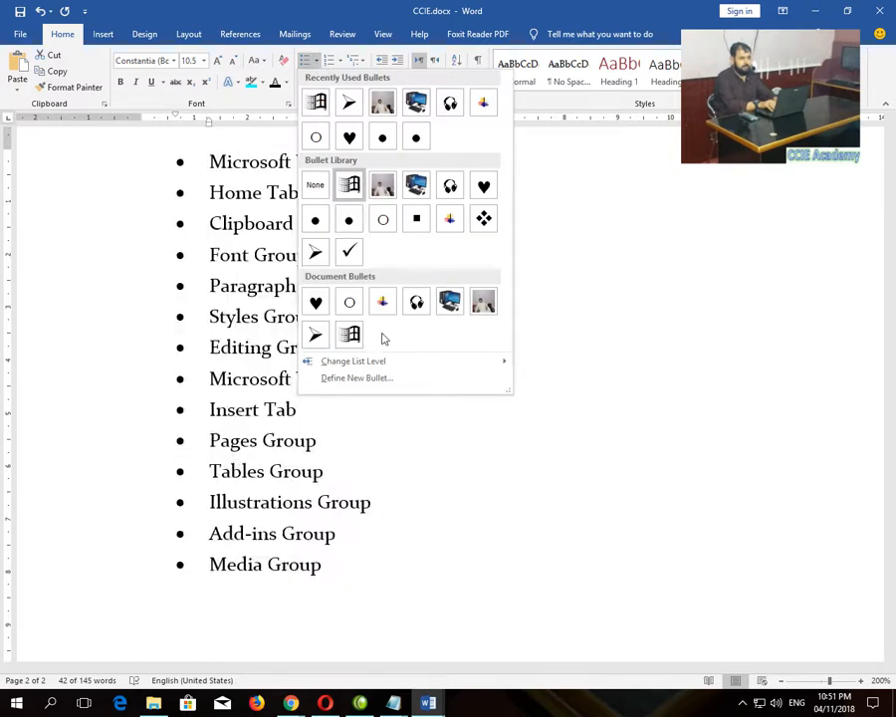
pyautogui.click(395, 378)
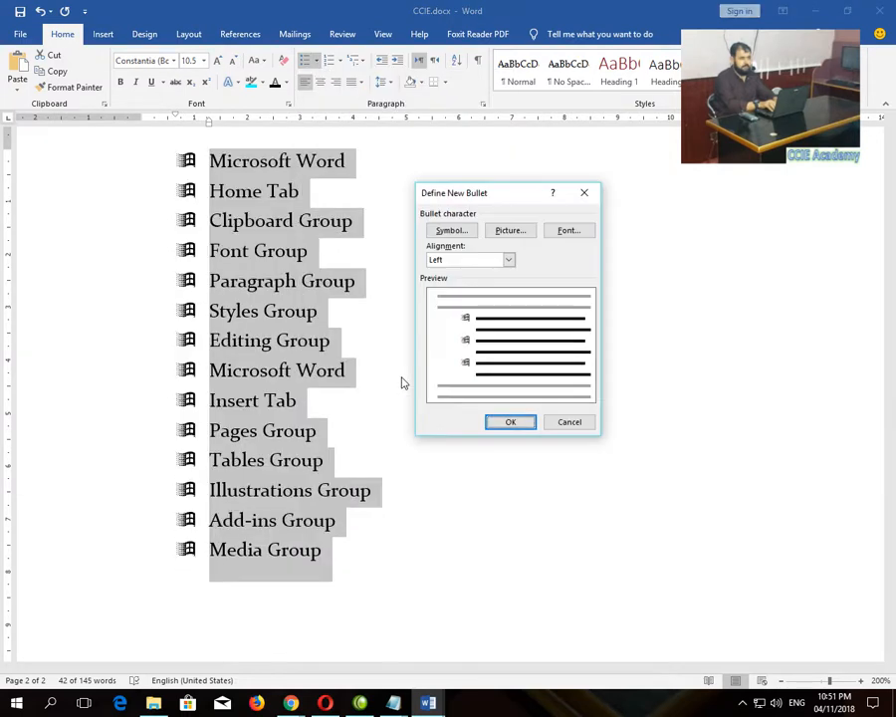
pyautogui.click(491, 232)
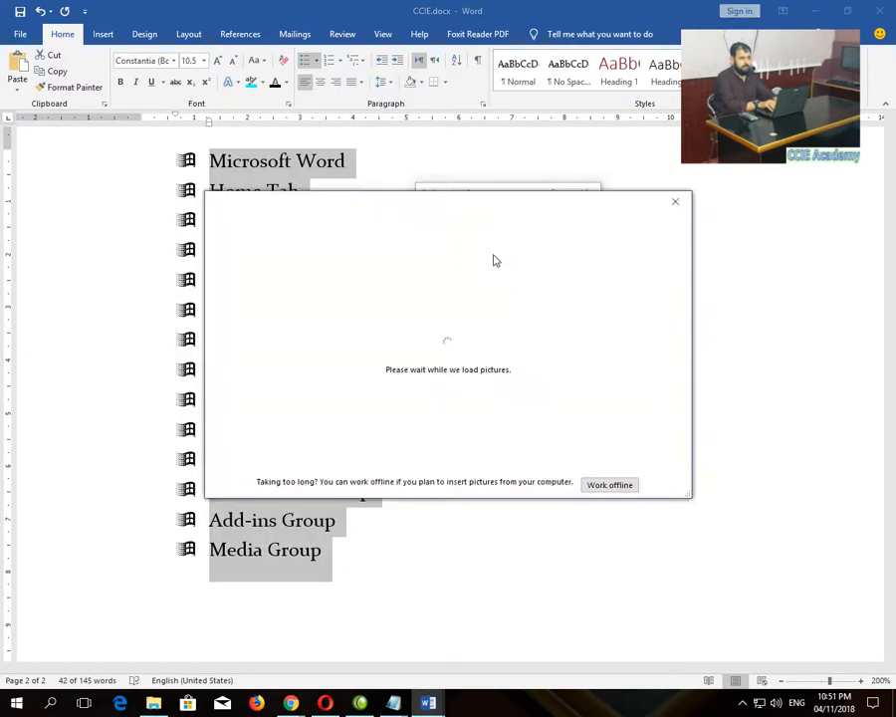
pyautogui.click(542, 320)
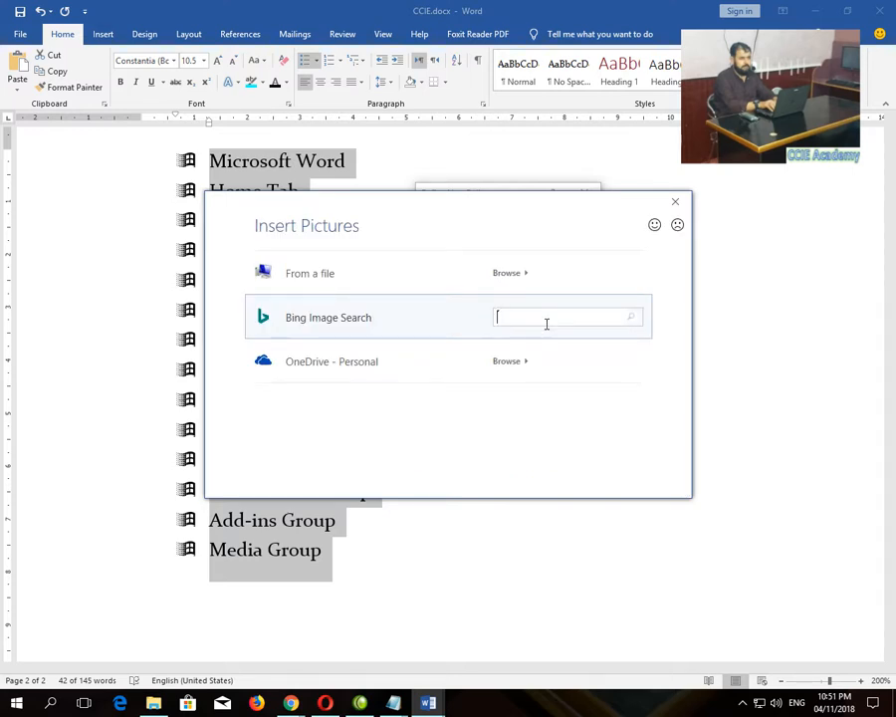
pyautogui.write('windows')
pyautogui.press('Return')
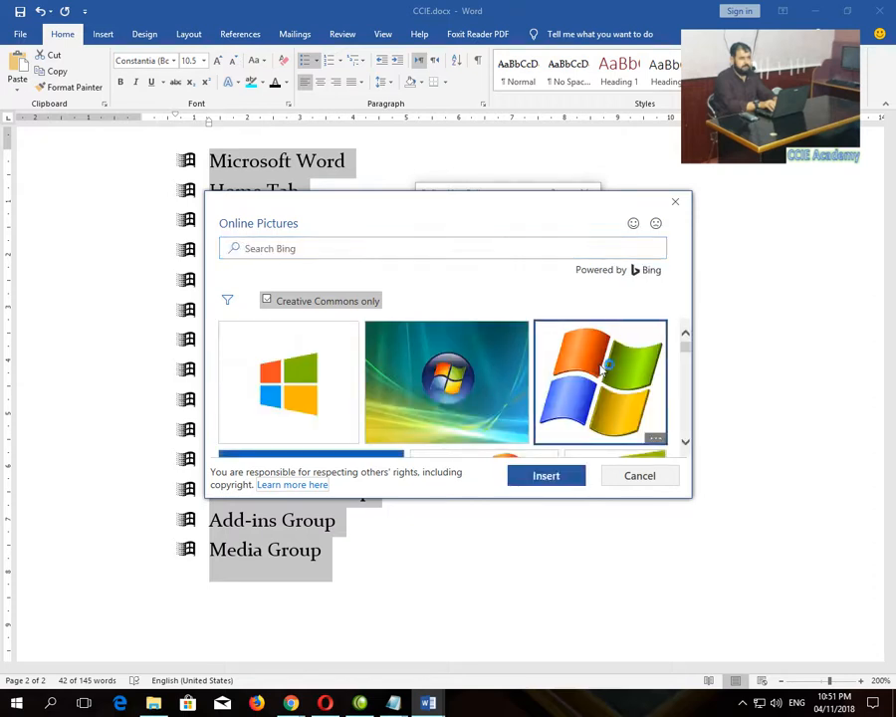
pyautogui.click(548, 478)
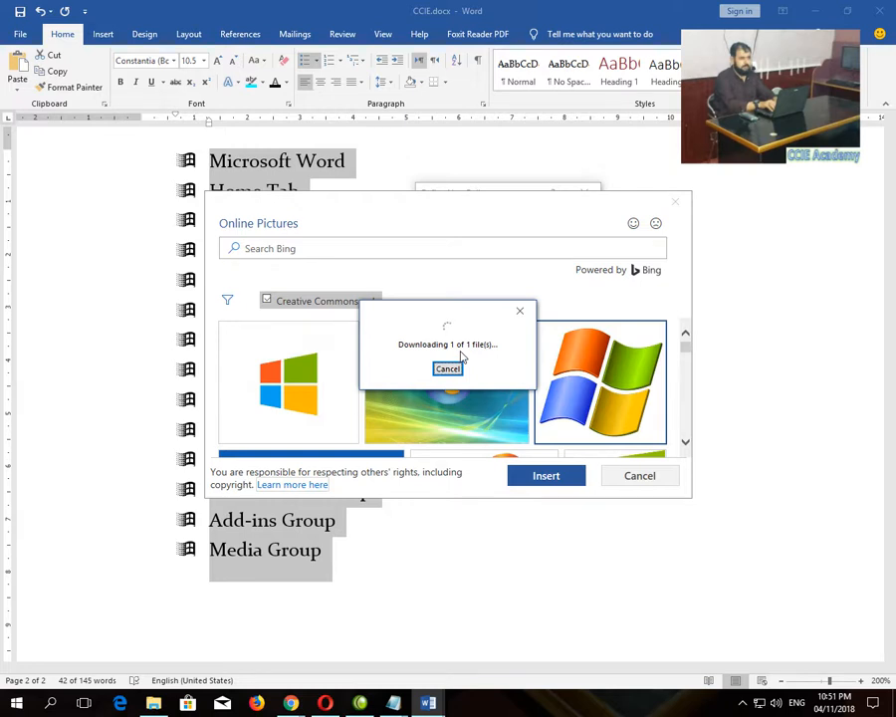
pyautogui.click(507, 426)
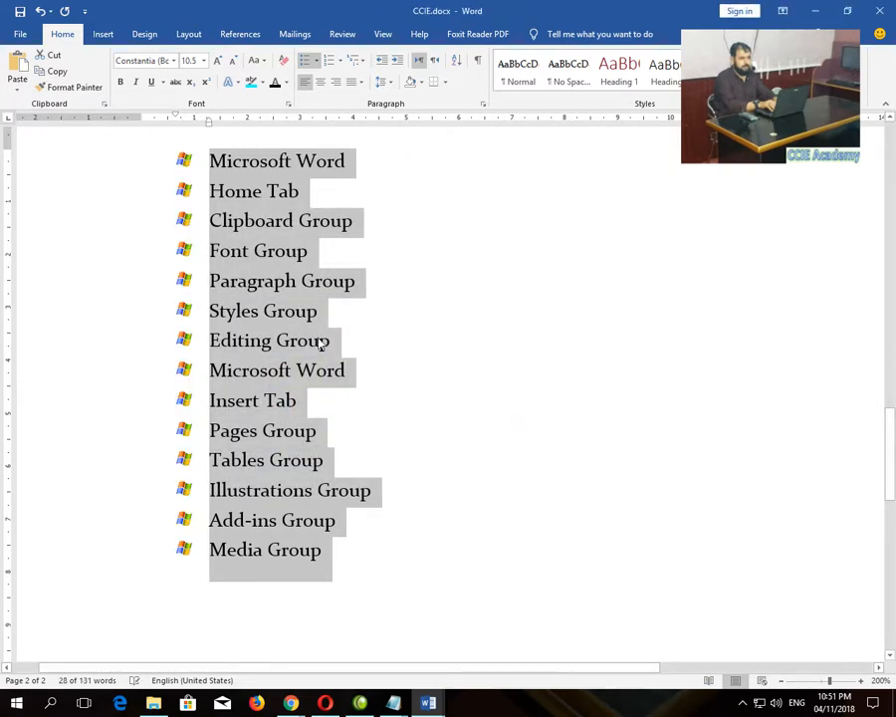
# Define a new picture bullet for the list from the classroom photo in the You Tube Channel folder under I Drive, CCIE & CA on Cyber (I:)
pyautogui.click(319, 61)
pyautogui.click(370, 374)
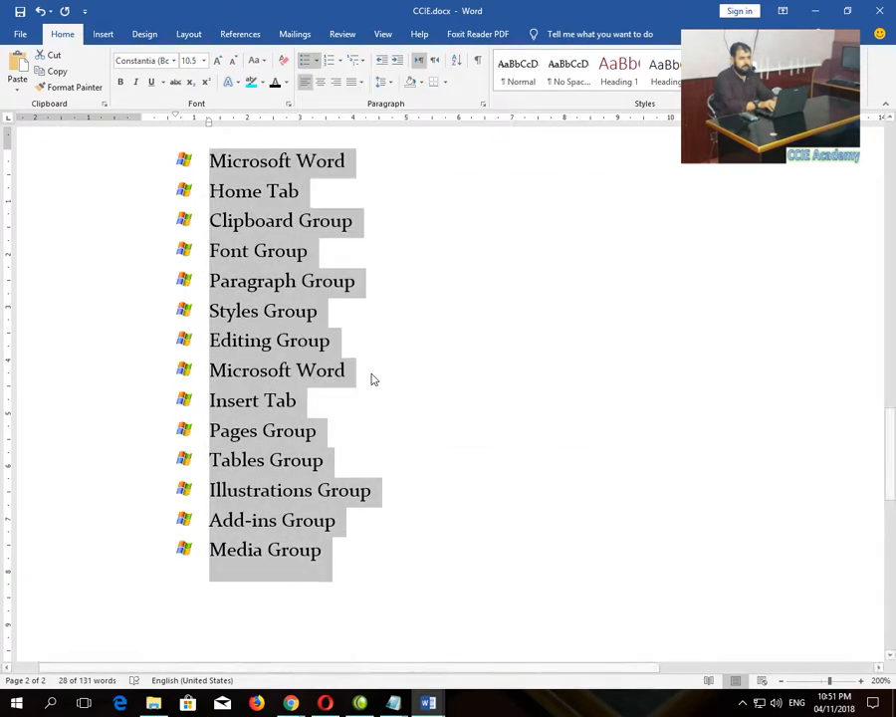
pyautogui.click(506, 234)
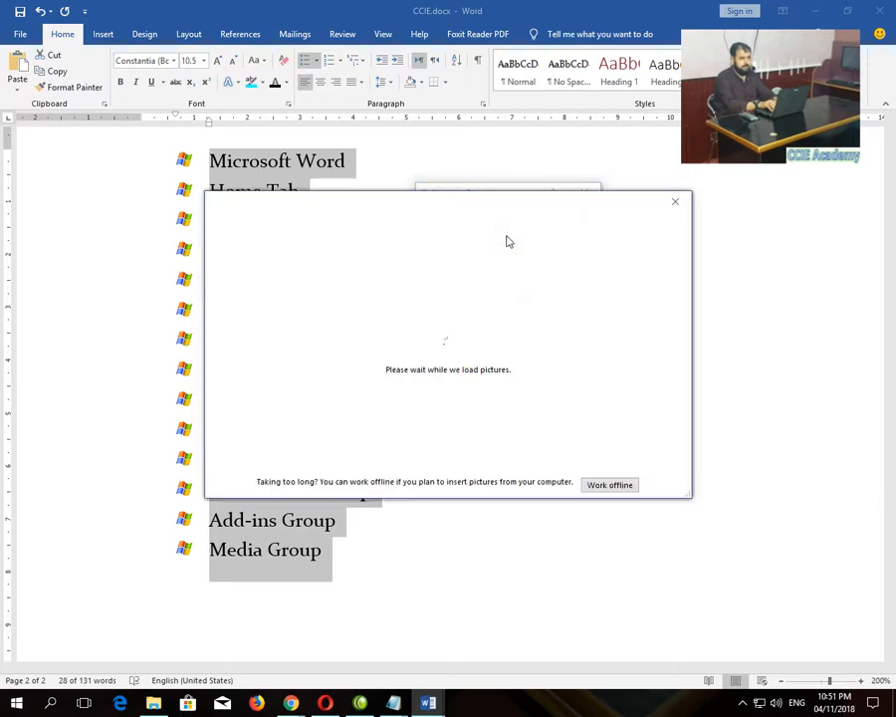
pyautogui.click(528, 278)
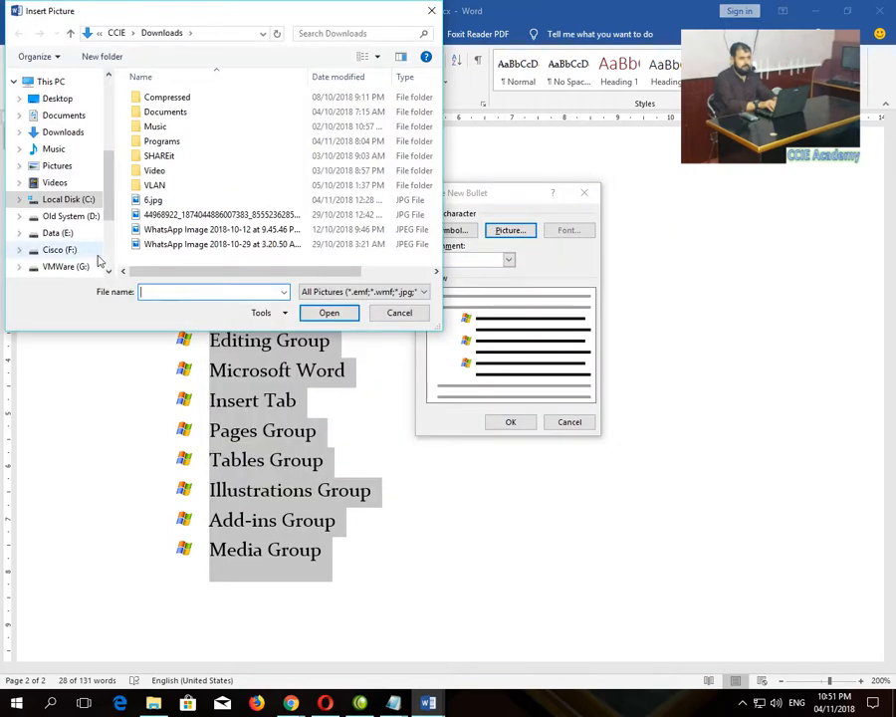
pyautogui.scroll(-3, 96, 253)
pyautogui.click(65, 165)
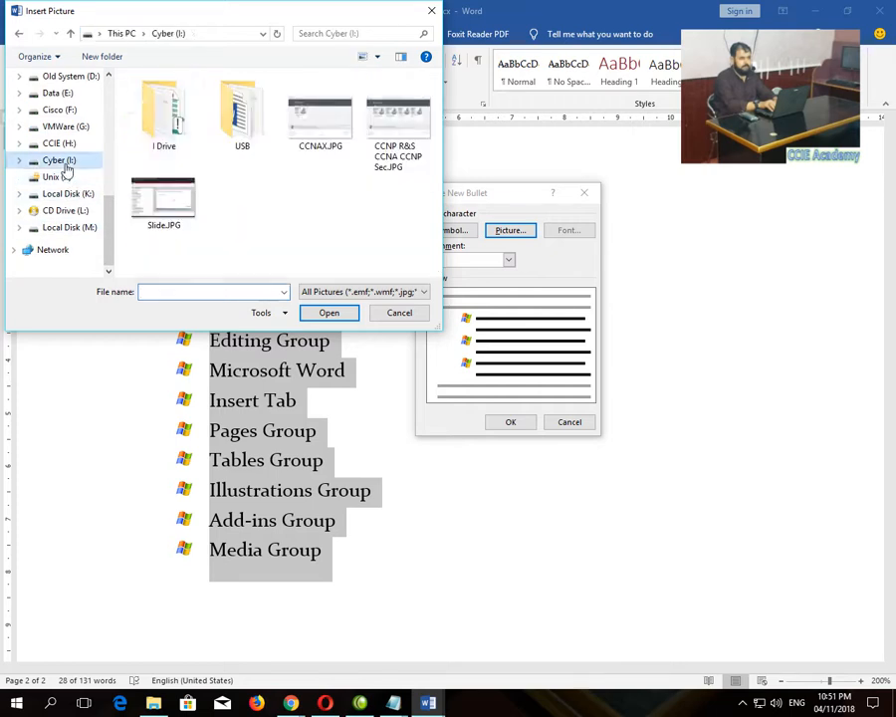
pyautogui.doubleClick(163, 111)
pyautogui.doubleClick(167, 113)
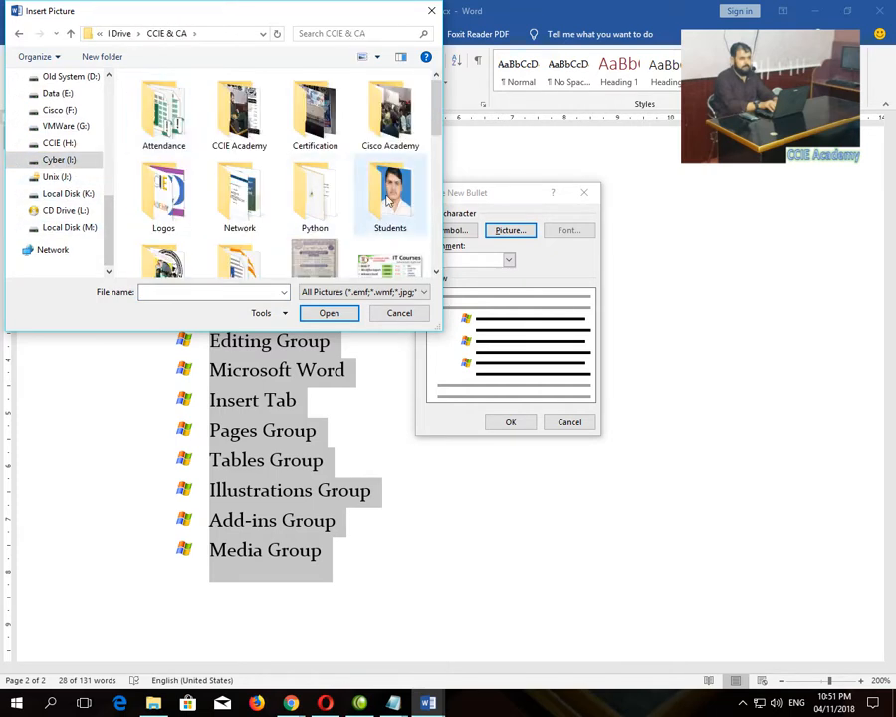
pyautogui.doubleClick(261, 252)
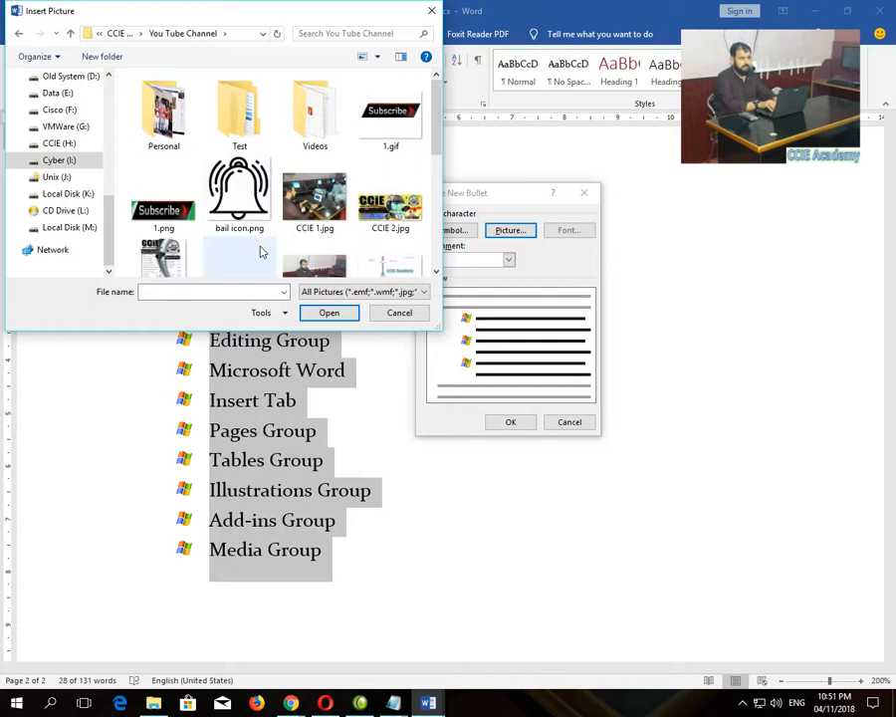
pyautogui.doubleClick(312, 252)
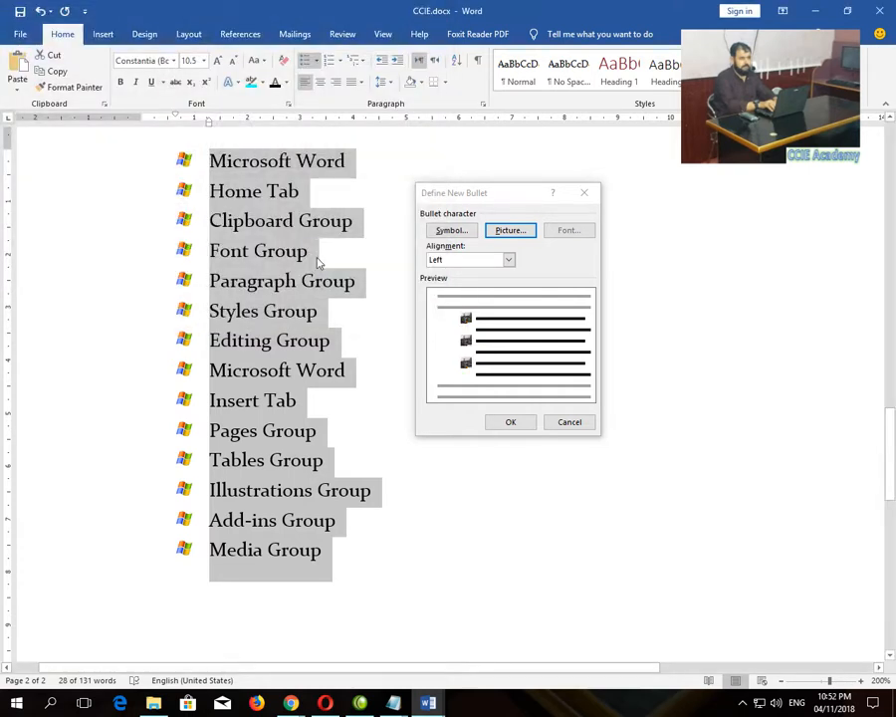
pyautogui.click(508, 422)
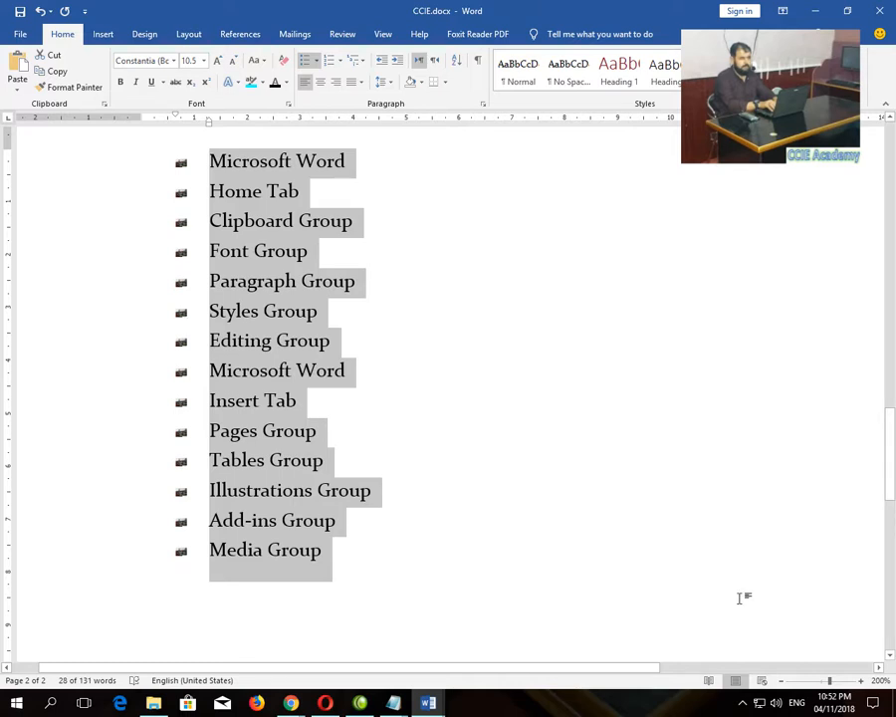
# Inspect the picture bullets up close at 500% zoom, return to 108%, and remove the bullets from the page 2 list
pyautogui.moveTo(830, 682); pyautogui.dragTo(862, 685)
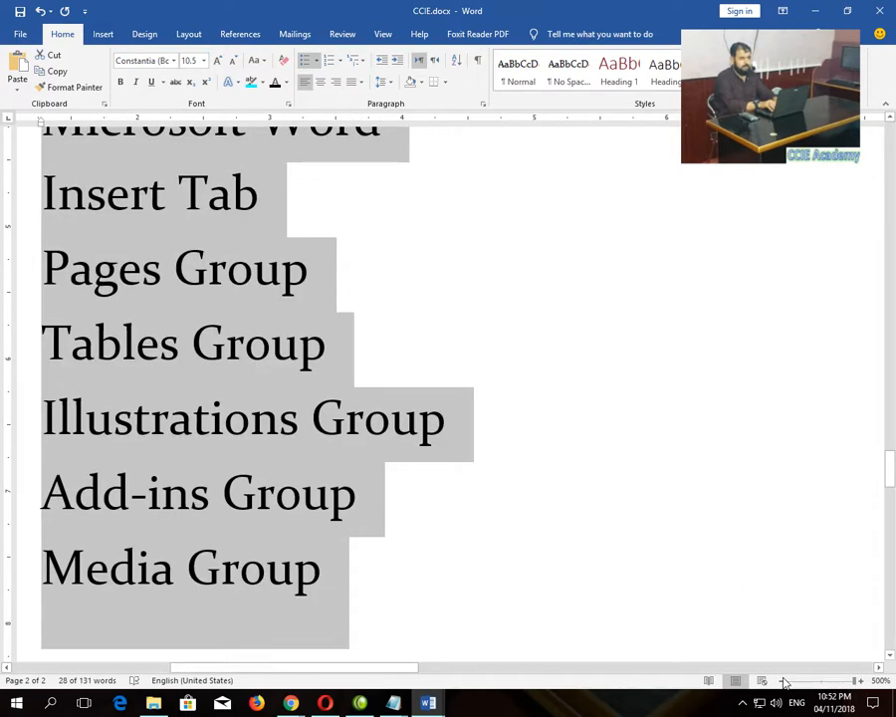
pyautogui.moveTo(403, 672); pyautogui.dragTo(339, 673)
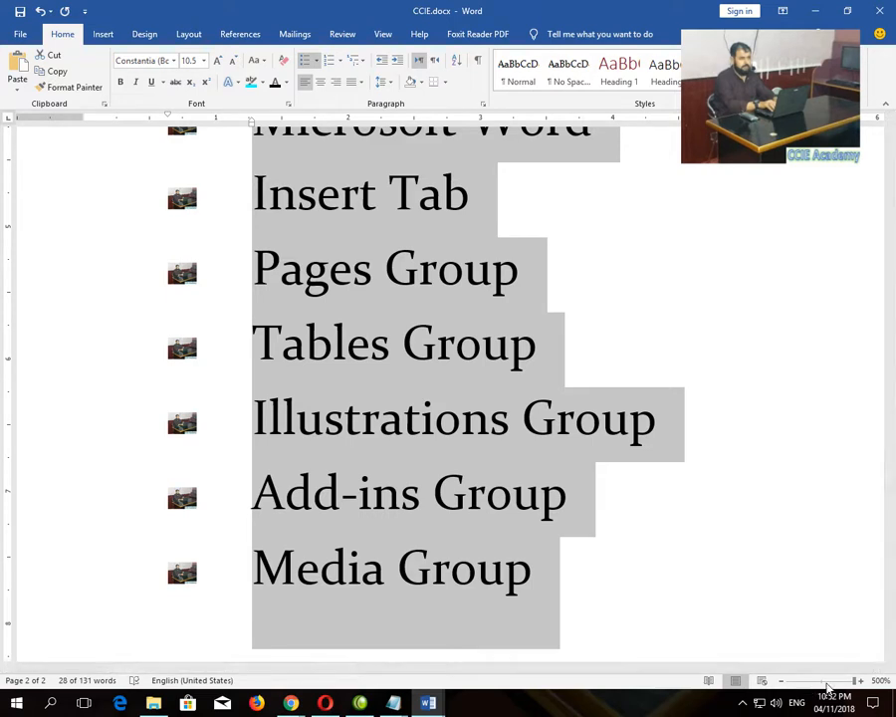
pyautogui.click(822, 685)
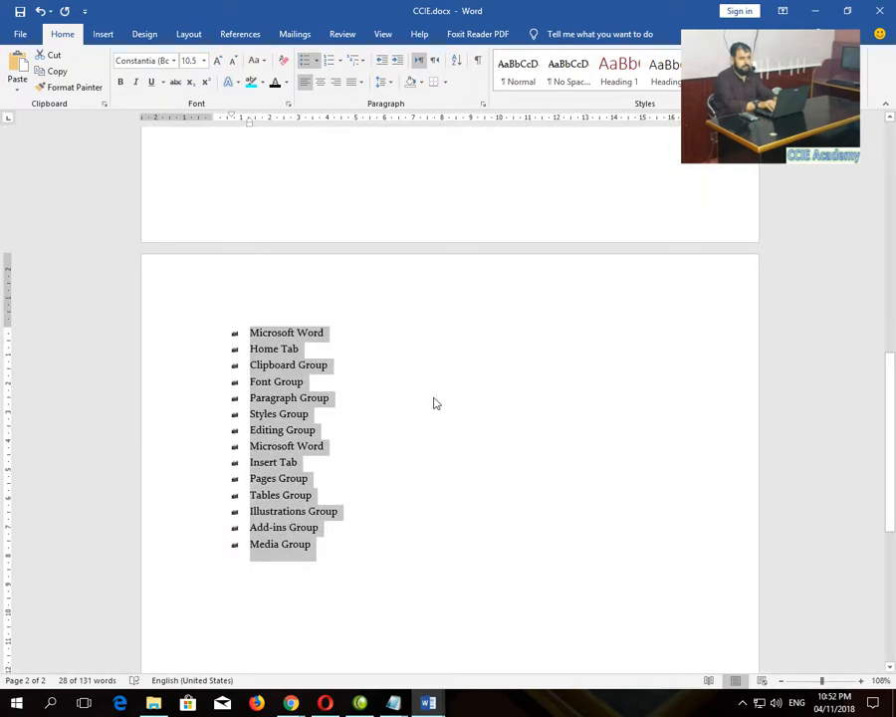
pyautogui.click(316, 61)
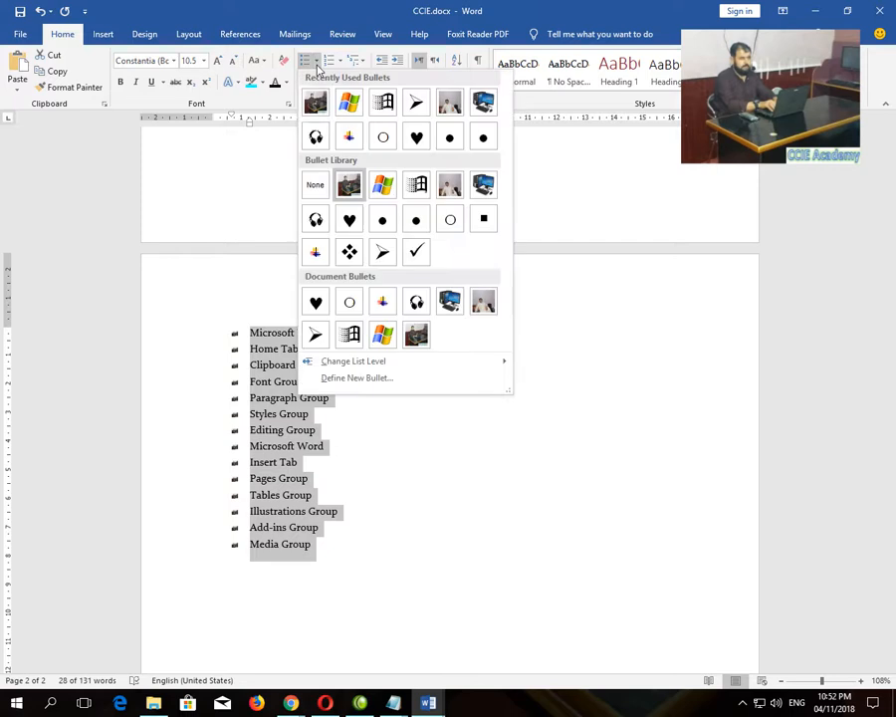
pyautogui.click(314, 184)
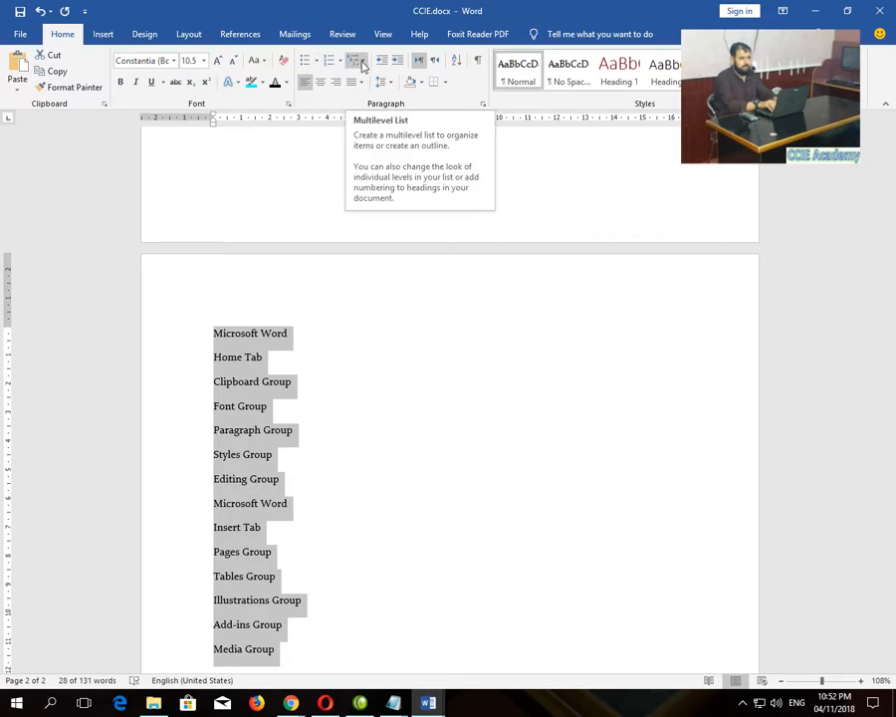
# Deselect the list and insert the number 1 and a space before its first line, "Microsoft Word"
pyautogui.click(347, 456)
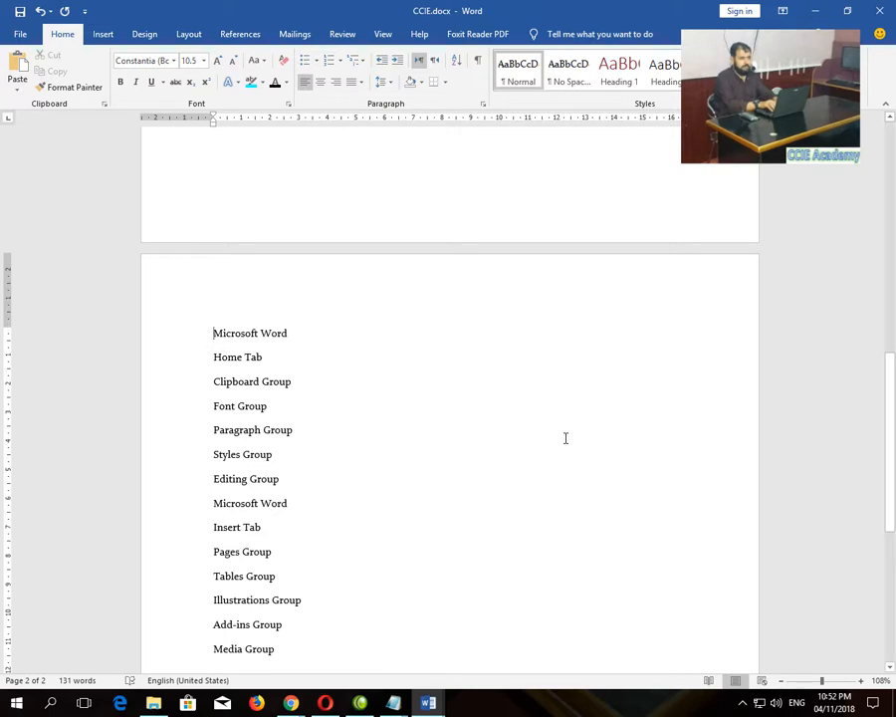
pyautogui.click(213, 332)
pyautogui.write('1')
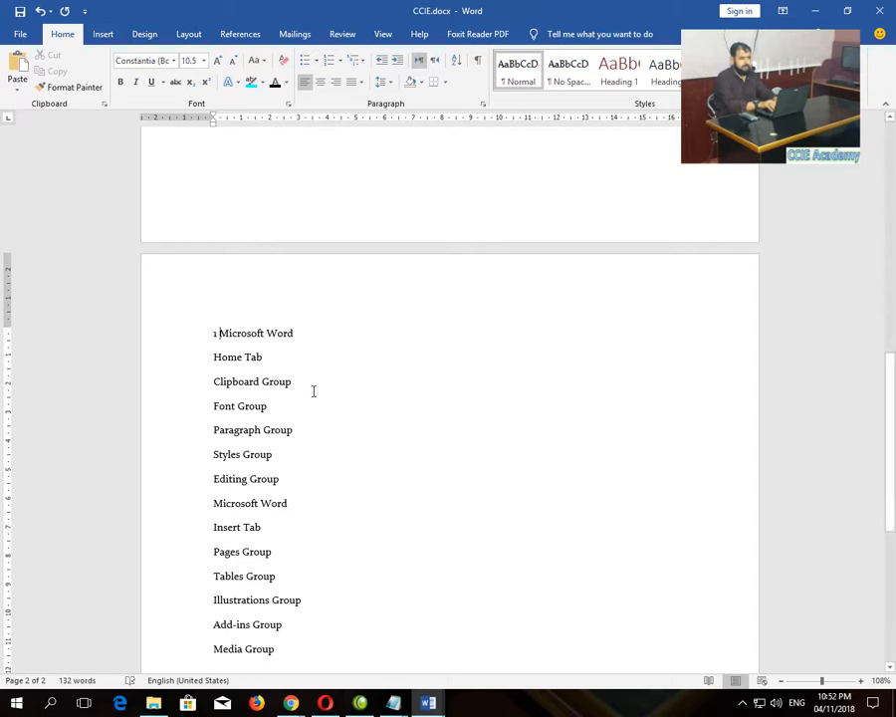
pyautogui.click(213, 356)
pyautogui.write('1.1')
pyautogui.press('BackSpace')
pyautogui.press('BackSpace')
pyautogui.press('BackSpace')
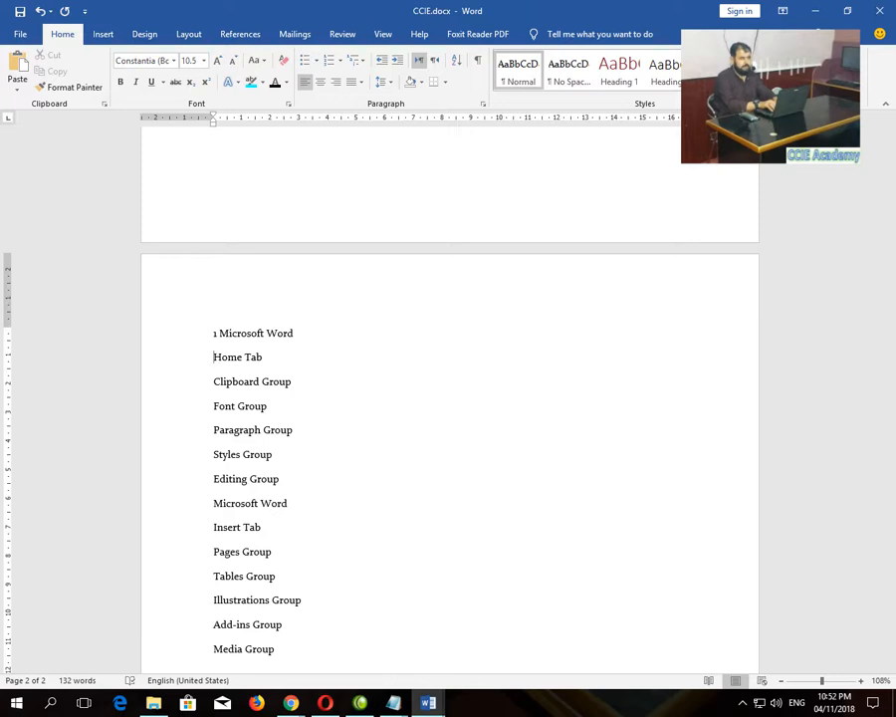
# Manually number the Home Tab line as 1.1 and the Clipboard Group line as 1.1.1, each indented with spaces
pyautogui.write('1.1')
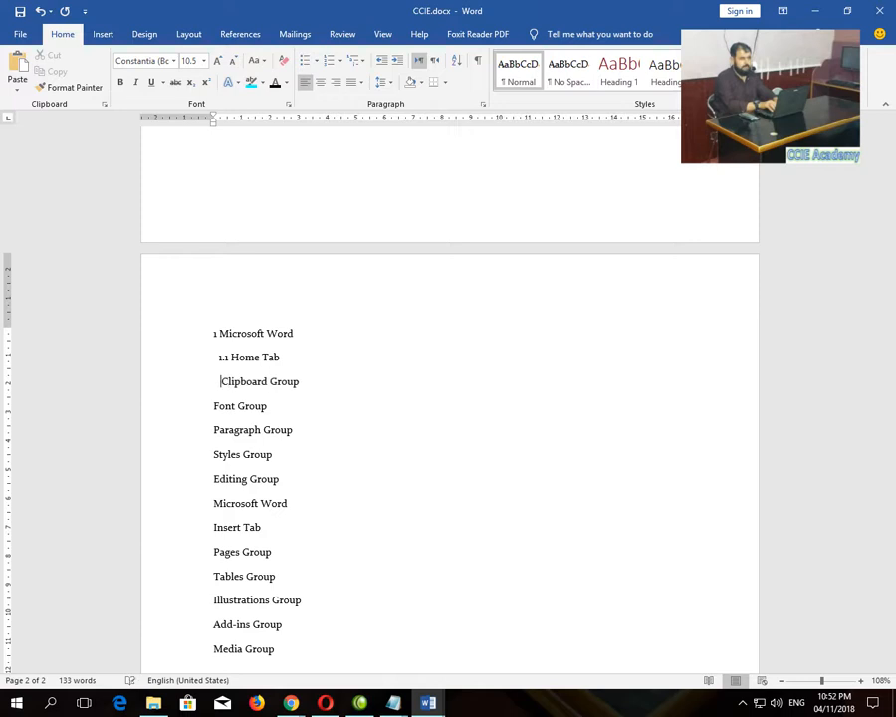
pyautogui.write('     1.')
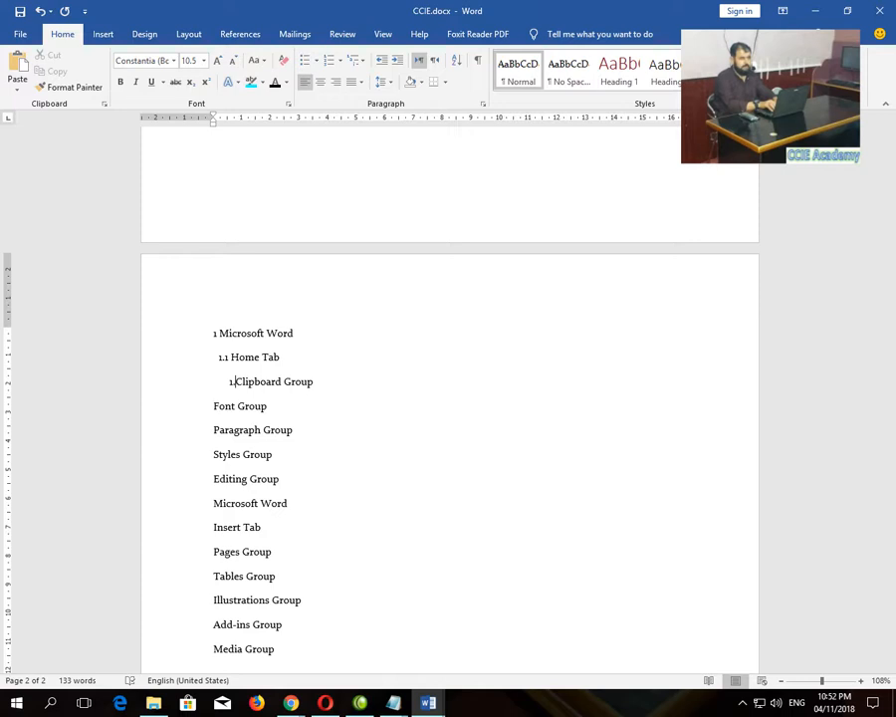
pyautogui.write('1.1')
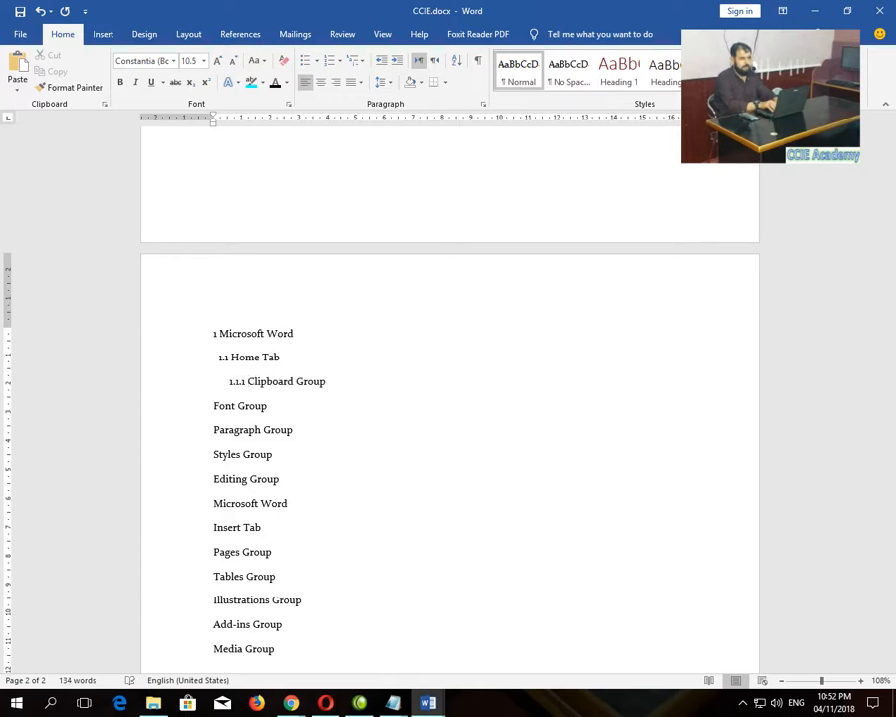
# Try numbering the Clipboard Group line as 1.2 instead, and clear its manual number and indent
pyautogui.press('BackSpace')
pyautogui.press('BackSpace')
pyautogui.press('BackSpace')
pyautogui.press('BackSpace')
pyautogui.write('2')
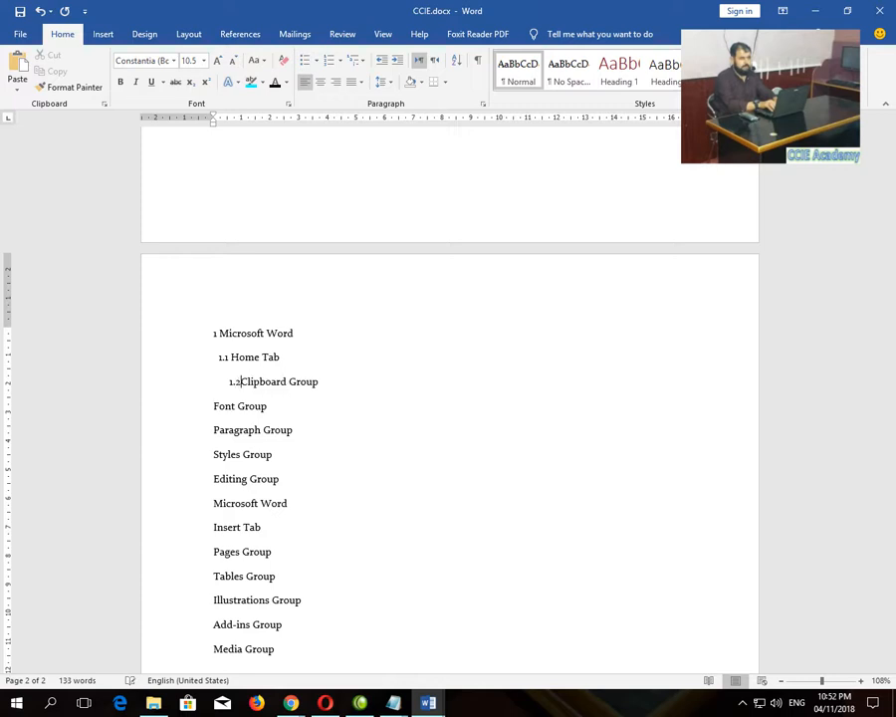
pyautogui.press('BackSpace')
pyautogui.press('BackSpace')
pyautogui.press('BackSpace')
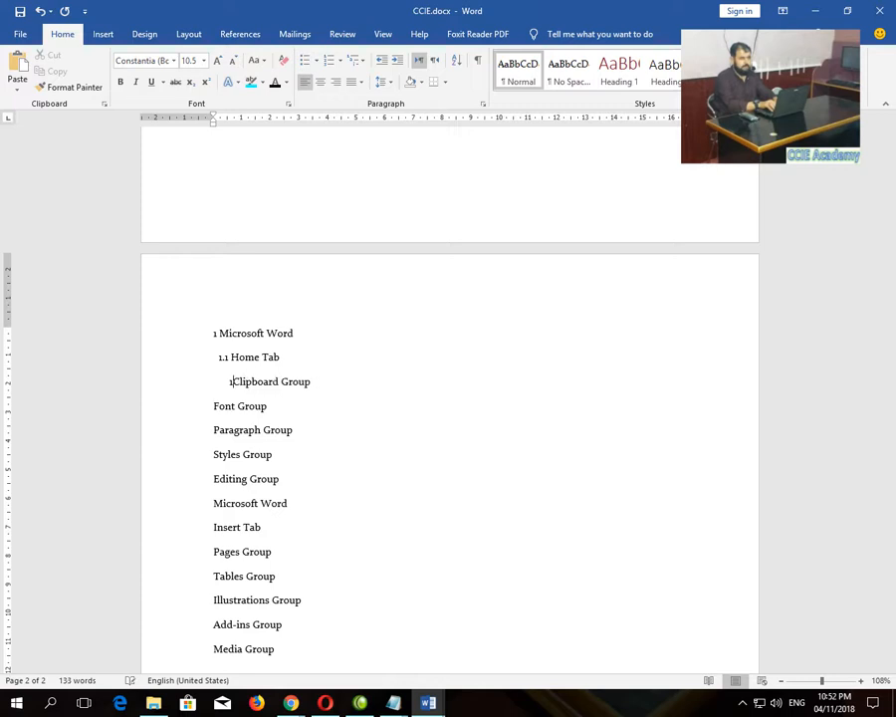
pyautogui.press('BackSpace')
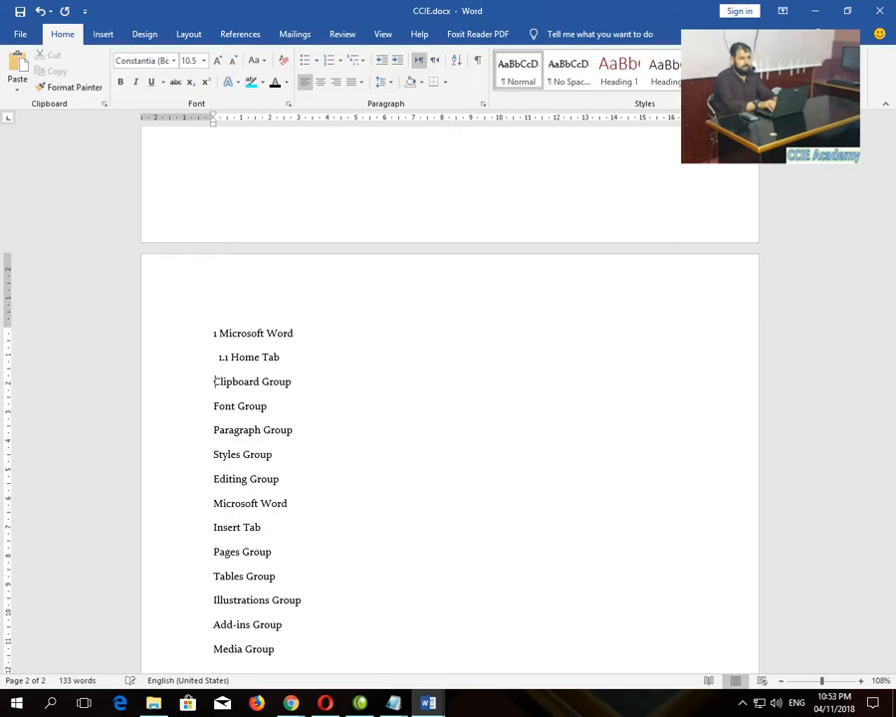
# Undo the manual numbering and indents on the Home Tab and Clipboard Group lines
pyautogui.hotkey('ctrl', 'z')
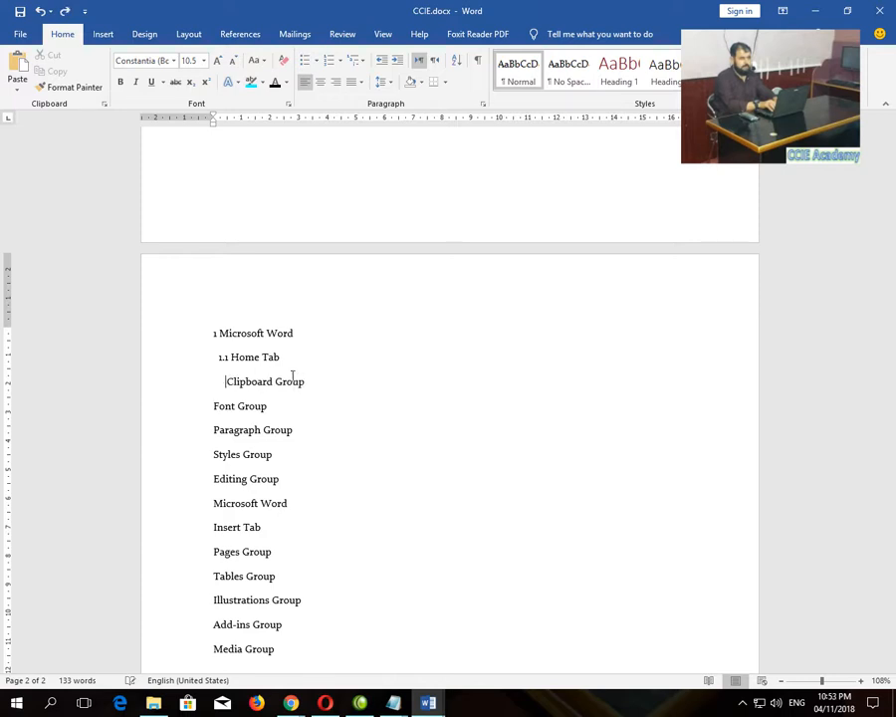
pyautogui.hotkey('ctrl', 'z')
pyautogui.hotkey('ctrl', 'z')
pyautogui.hotkey('ctrl', 'z')
pyautogui.hotkey('ctrl', 'z')
pyautogui.hotkey('ctrl', 'z')
pyautogui.hotkey('ctrl', 'z')
pyautogui.hotkey('ctrl', 'z')
pyautogui.hotkey('ctrl', 'z')
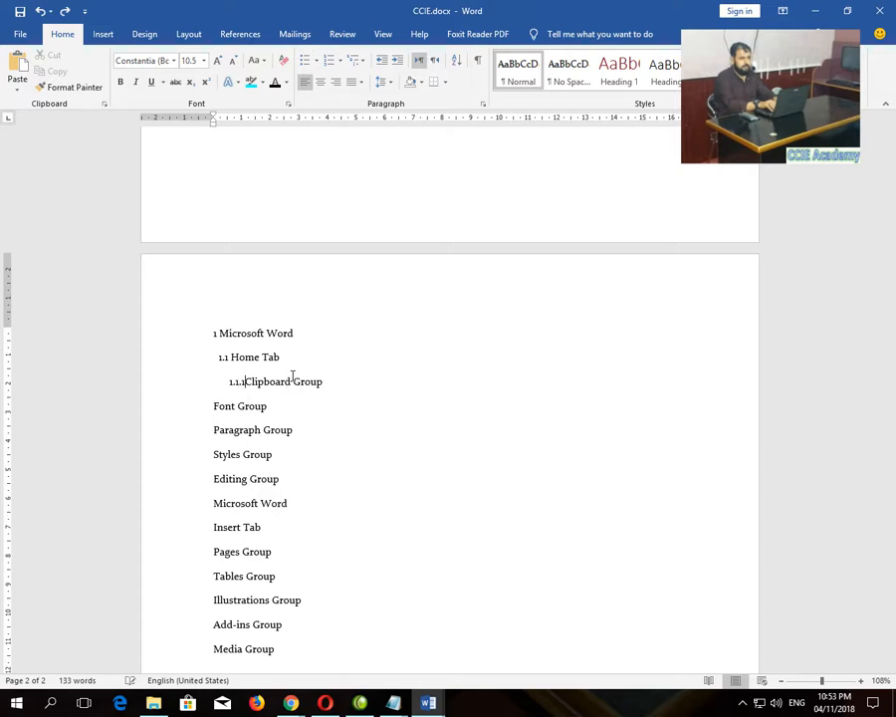
pyautogui.hotkey('ctrl', 'z')
pyautogui.hotkey('ctrl', 'z')
pyautogui.hotkey('ctrl', 'z')
pyautogui.hotkey('ctrl', 'z')
pyautogui.hotkey('ctrl', 'z')
pyautogui.hotkey('ctrl', 'z')
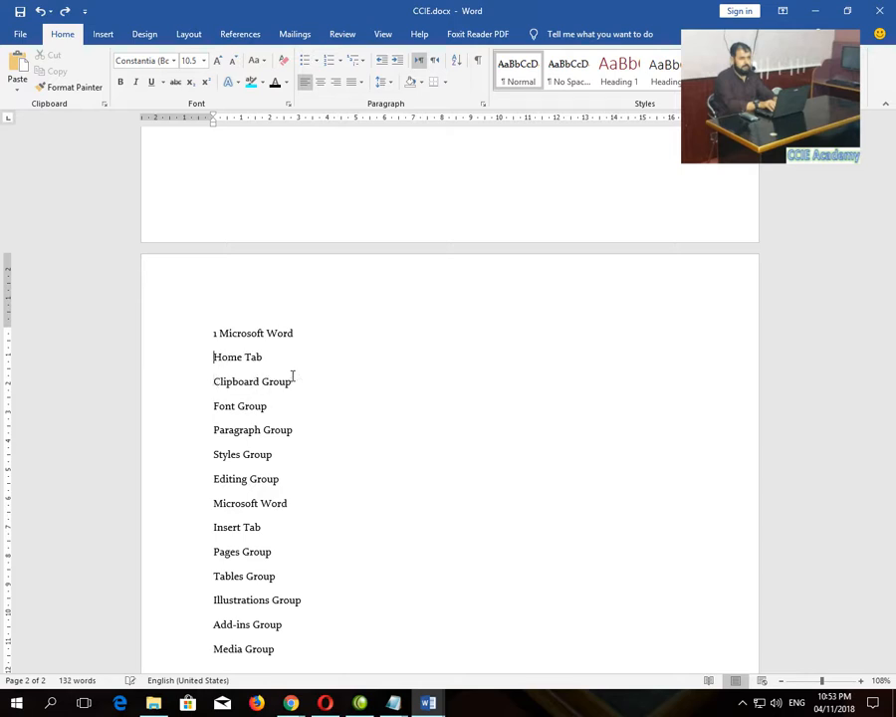
# Start defining a new multilevel list for the page 2 list and rebuild level 1's number format with the 1, 2, 3, ... style
pyautogui.click(317, 60)
pyautogui.click(315, 184)
pyautogui.click(360, 64)
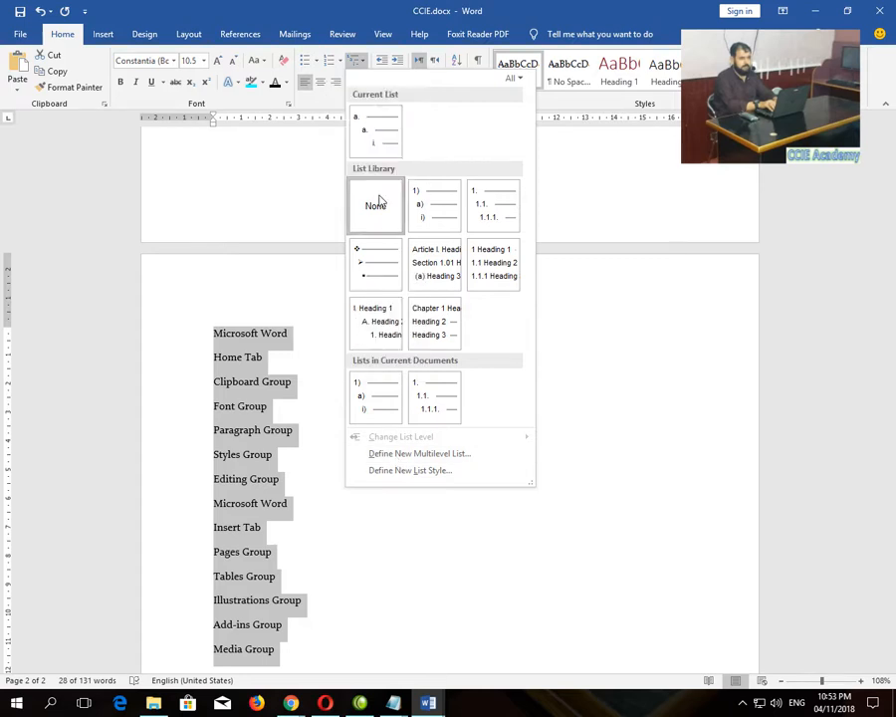
pyautogui.moveTo(418, 202)
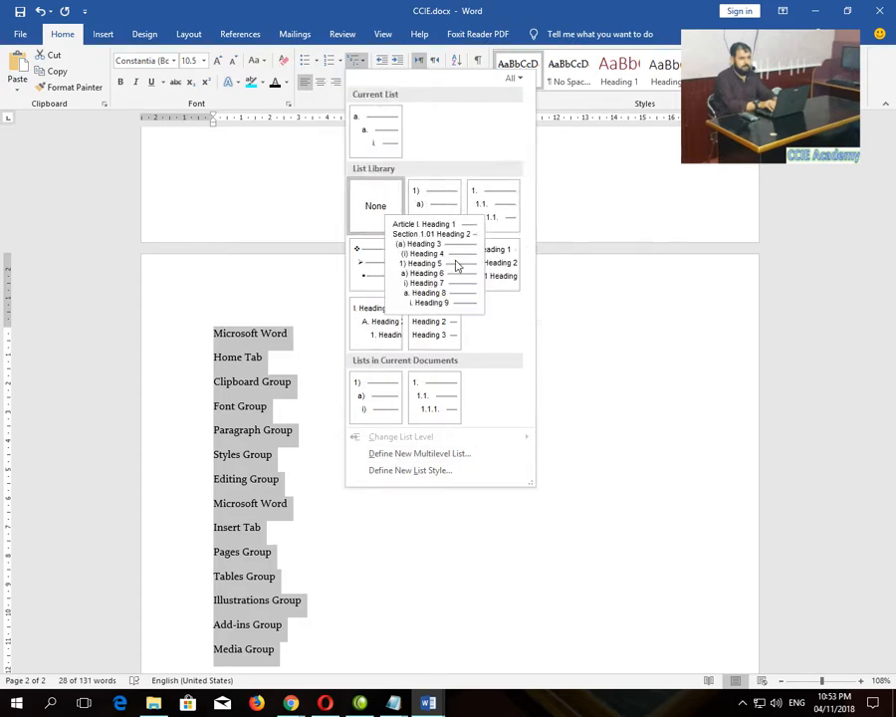
pyautogui.click(422, 455)
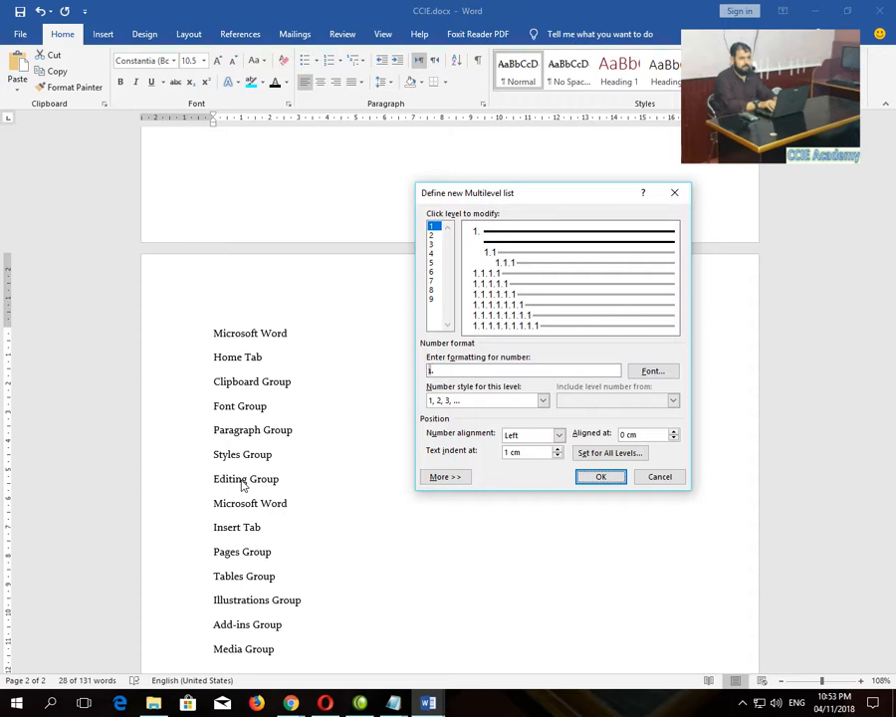
pyautogui.moveTo(449, 373); pyautogui.dragTo(405, 374)
pyautogui.press('Delete')
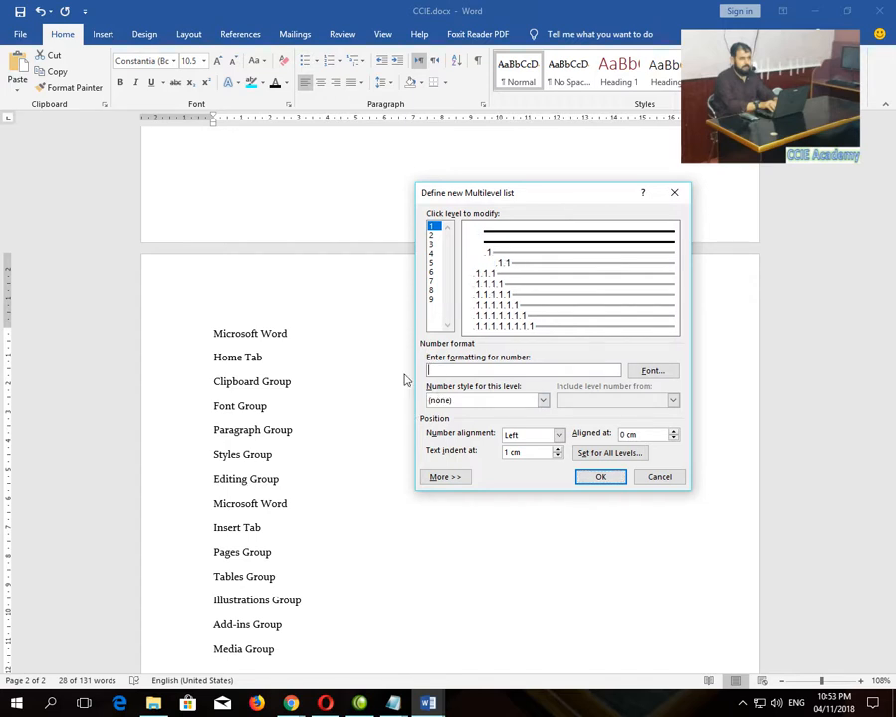
pyautogui.click(484, 402)
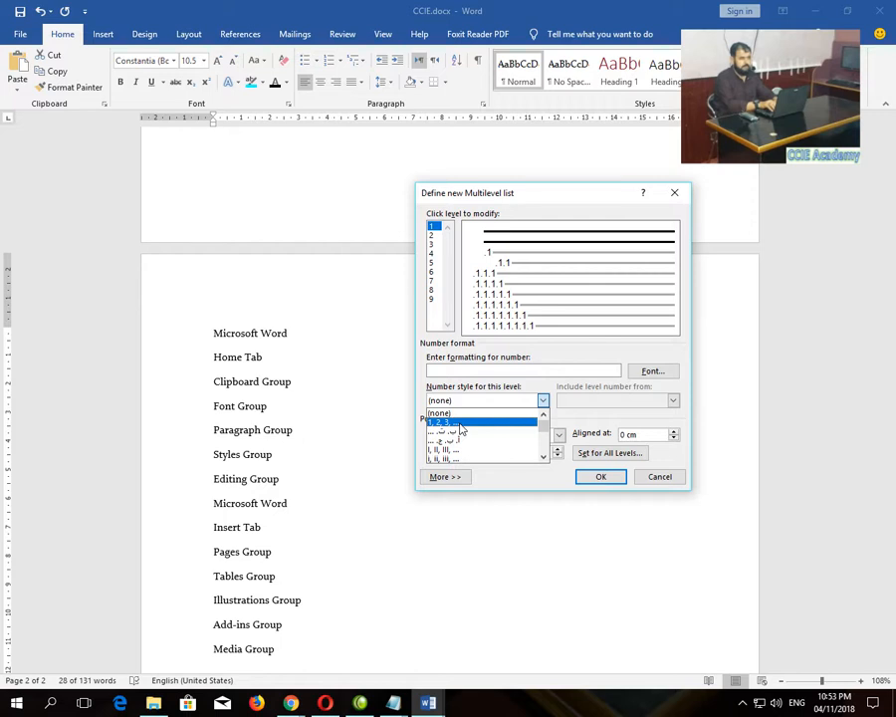
pyautogui.click(459, 423)
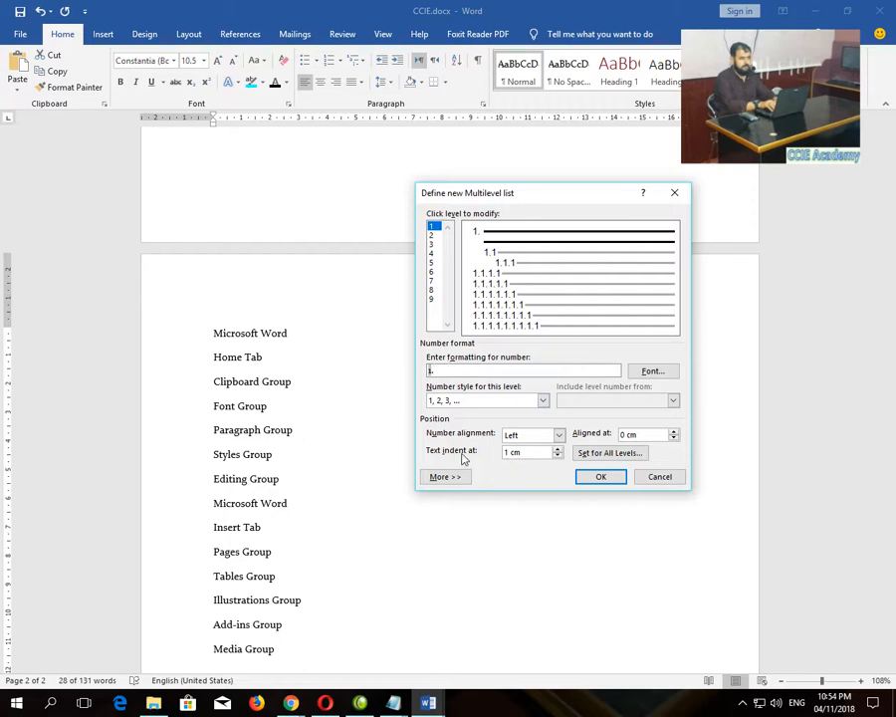
pyautogui.moveTo(526, 452); pyautogui.dragTo(489, 459)
pyautogui.click(529, 453)
pyautogui.click(657, 433)
# Rebuild level 2's number format as 1.1 by including the level 1 number and using the 1, 2, 3, ... style
pyautogui.click(433, 237)
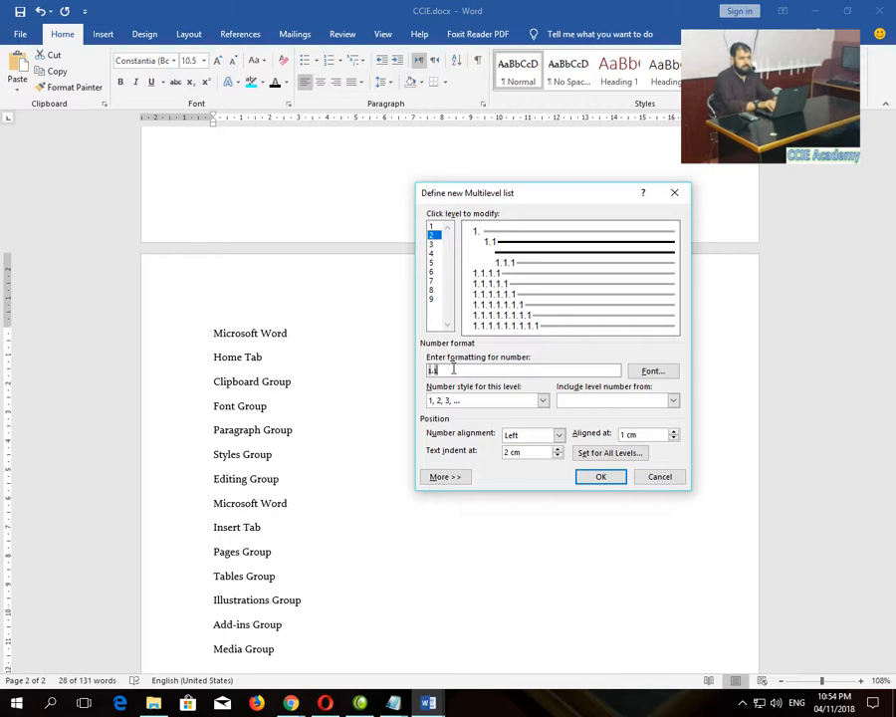
pyautogui.press('BackSpace')
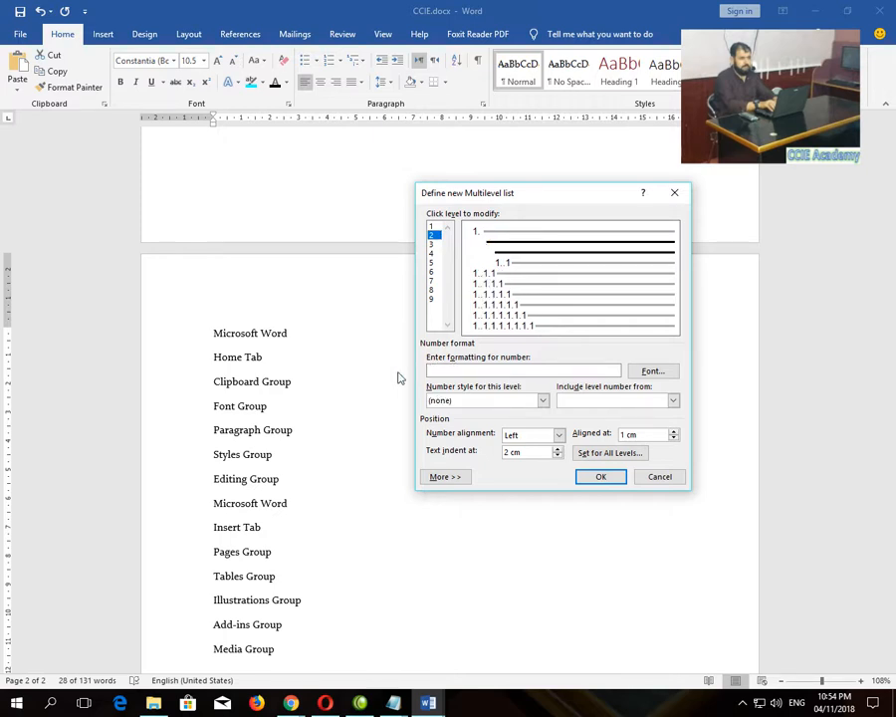
pyautogui.click(619, 400)
pyautogui.click(595, 411)
pyautogui.click(478, 403)
pyautogui.click(448, 422)
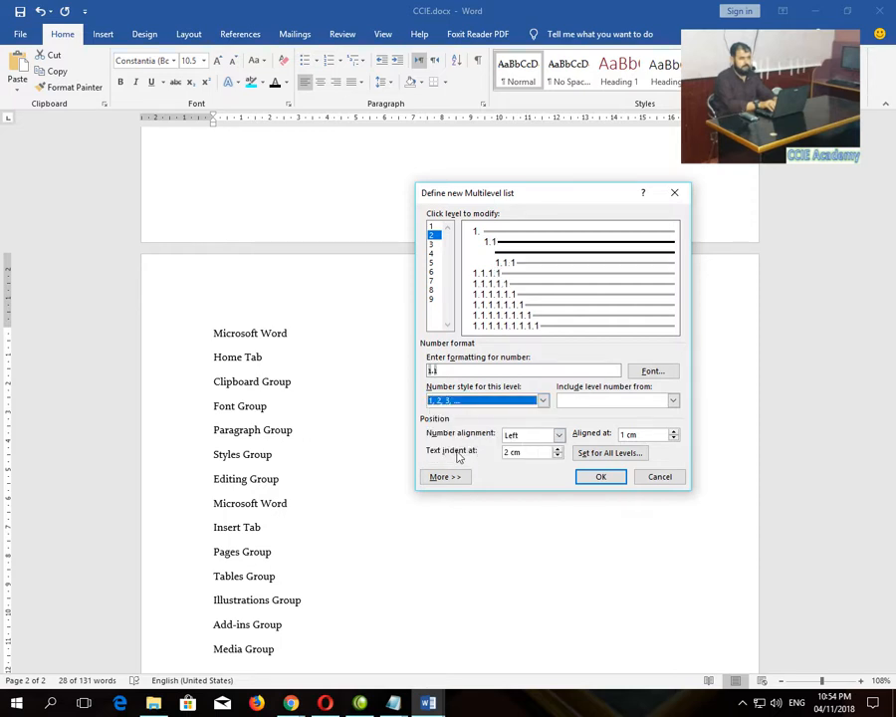
pyautogui.click(526, 453)
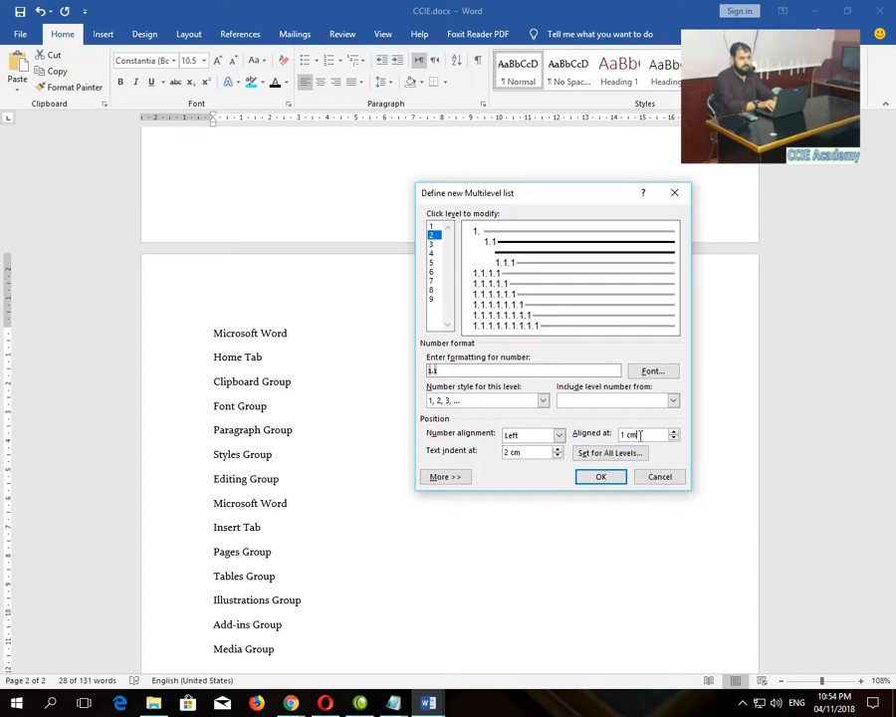
# Rebuild level 3's number format as 1.1.1 by including the level 1 and level 2 numbers and using the 1, 2, 3, ... style
pyautogui.click(432, 245)
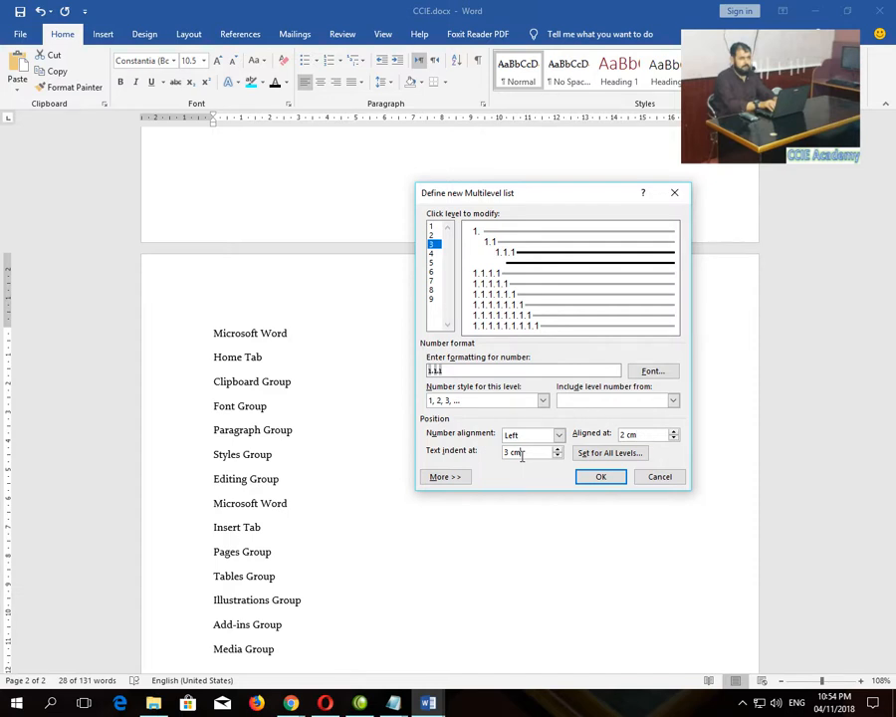
pyautogui.moveTo(448, 369); pyautogui.dragTo(419, 373)
pyautogui.press('Delete')
pyautogui.click(670, 400)
pyautogui.click(571, 413)
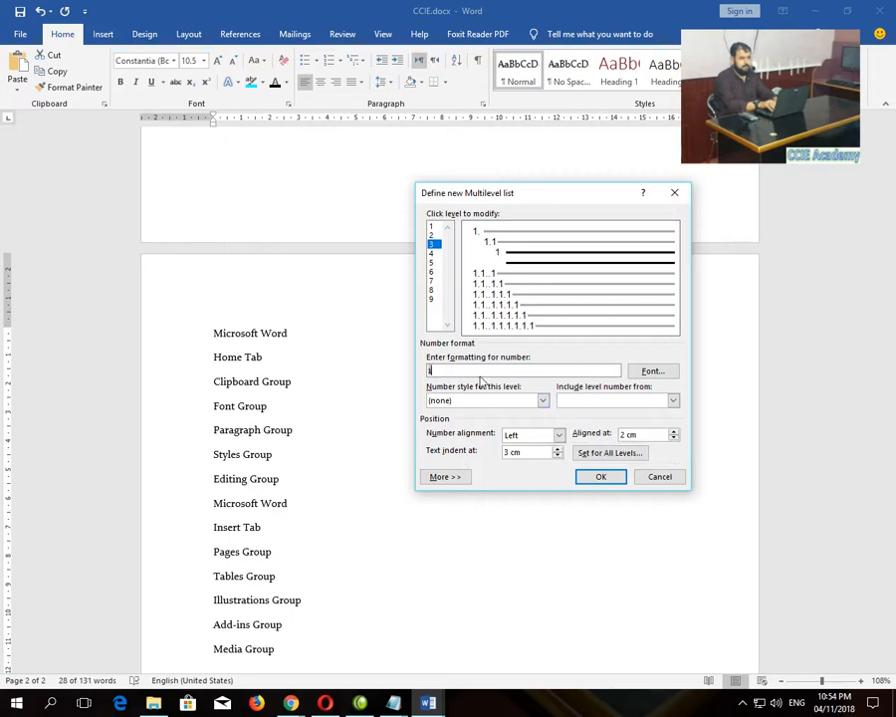
pyautogui.click(567, 401)
pyautogui.click(568, 423)
pyautogui.click(432, 399)
pyautogui.click(430, 417)
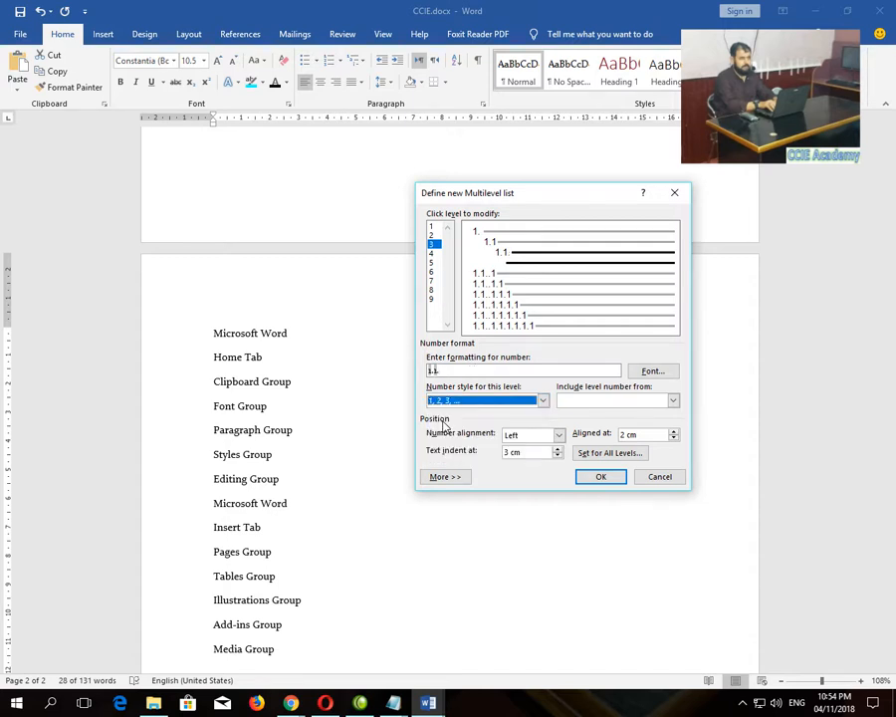
# Apply the multilevel list definition to the selected lines and left-align the numbered list
pyautogui.click(600, 477)
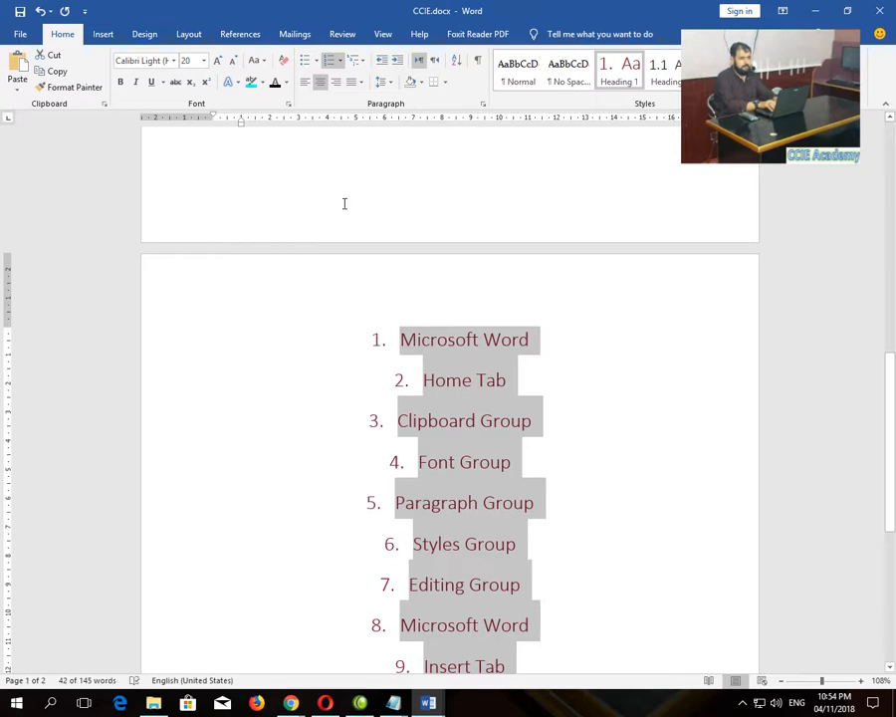
pyautogui.click(304, 83)
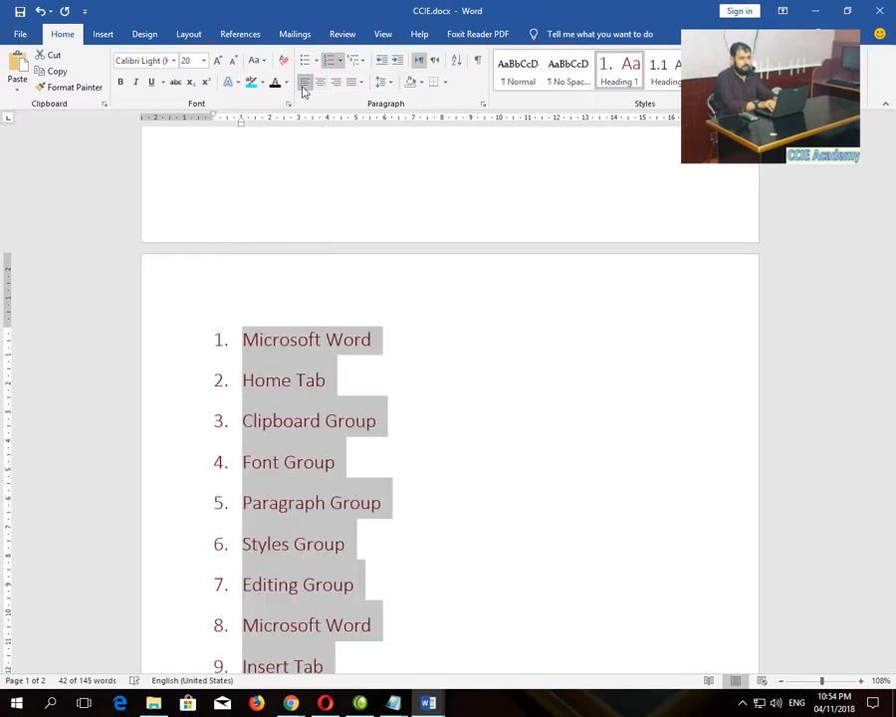
pyautogui.click(255, 363)
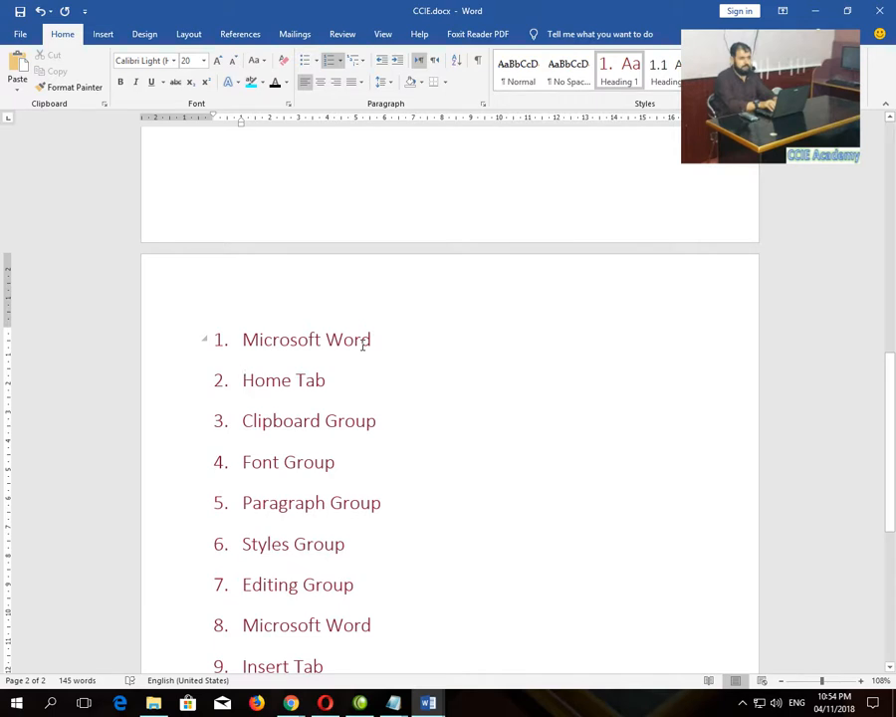
pyautogui.press('Tab')
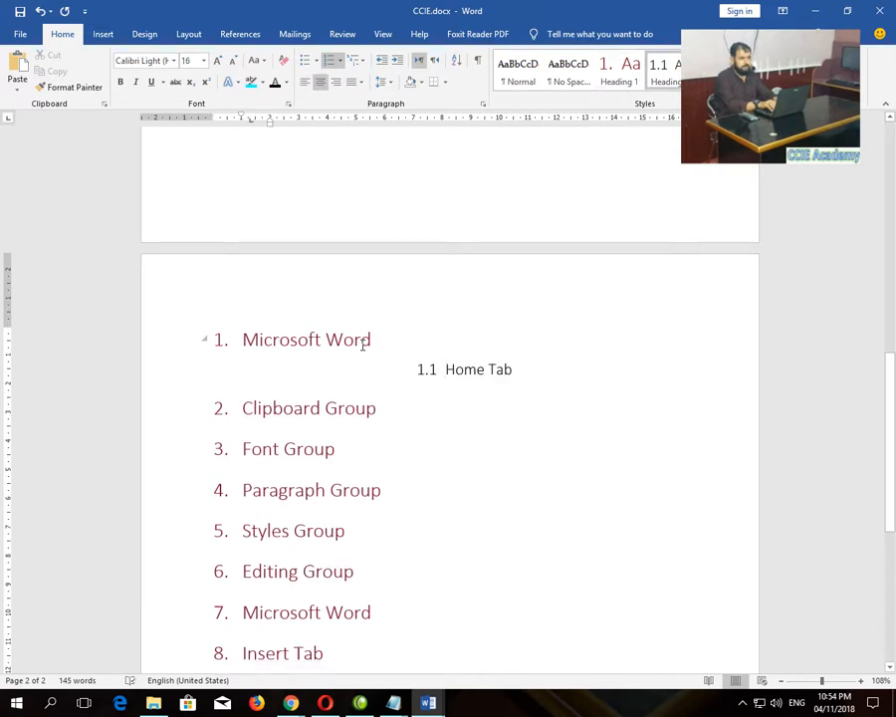
pyautogui.hotkey('shift', 'Tab')
pyautogui.press('BackSpace')
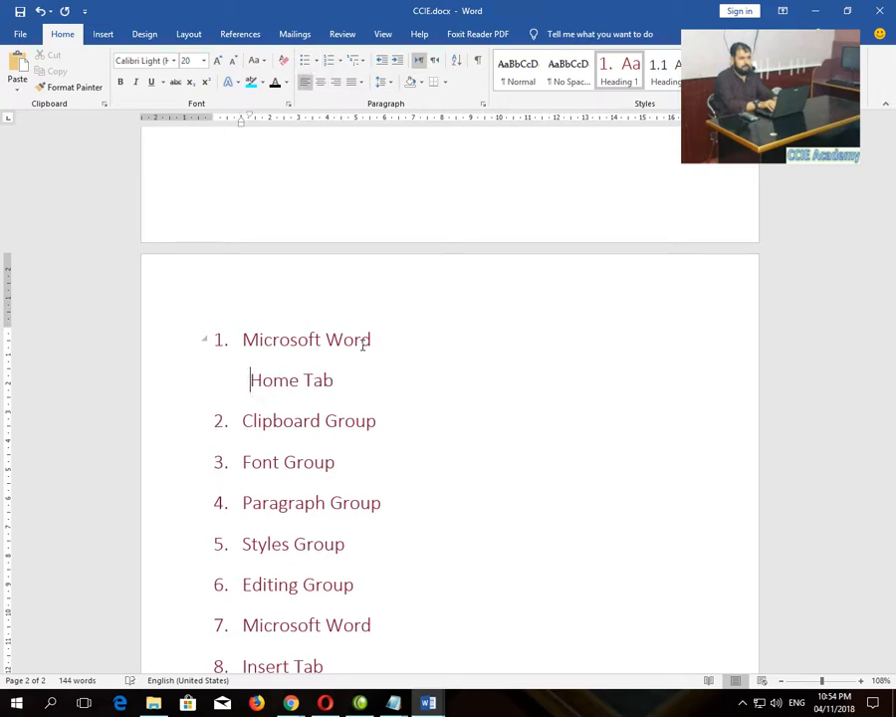
pyautogui.hotkey('ctrl', 'z')
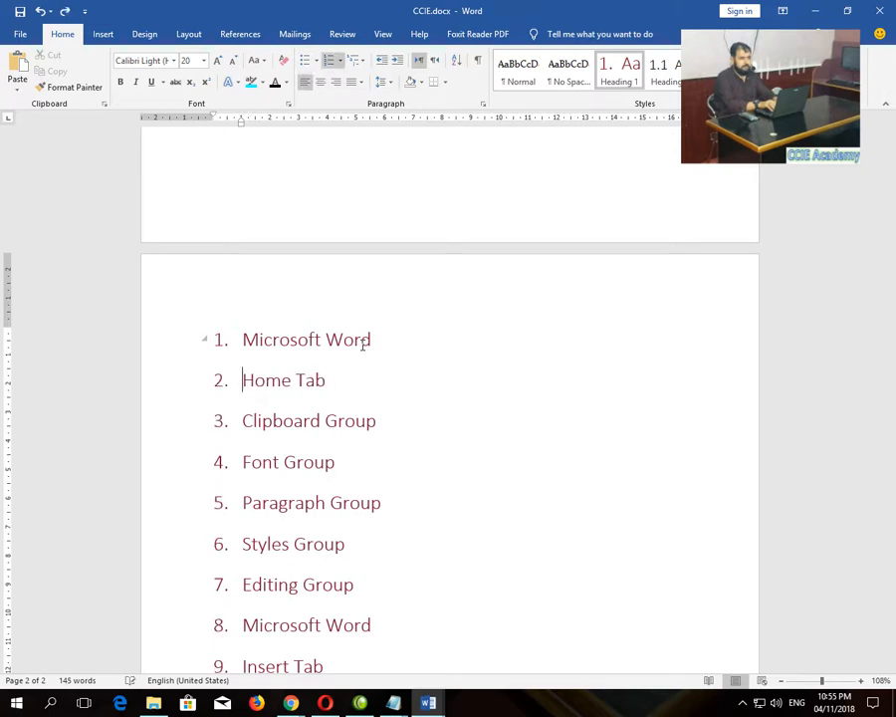
# Demote Home Tab to level 2 and Clipboard Group to level 3, and left-align the Home Tab line
pyautogui.press('Tab')
pyautogui.click(247, 410)
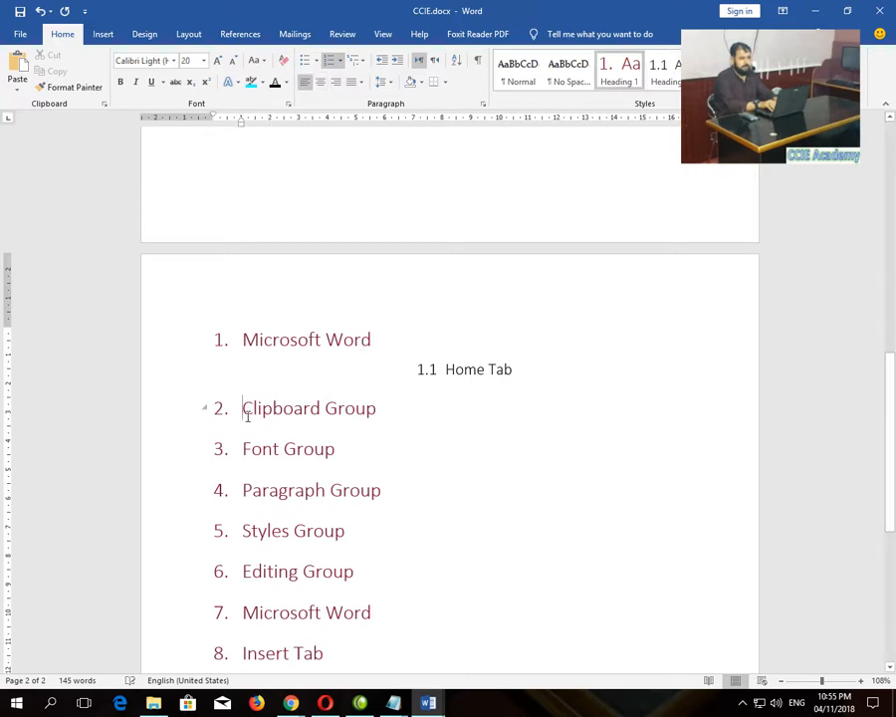
pyautogui.press('Tab')
pyautogui.press('Tab')
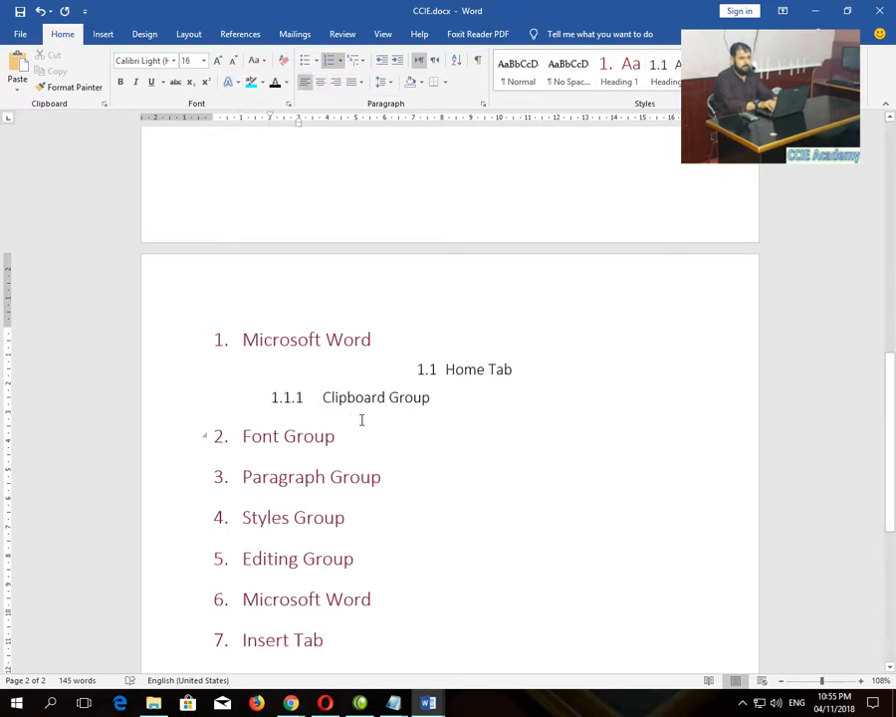
pyautogui.click(417, 375)
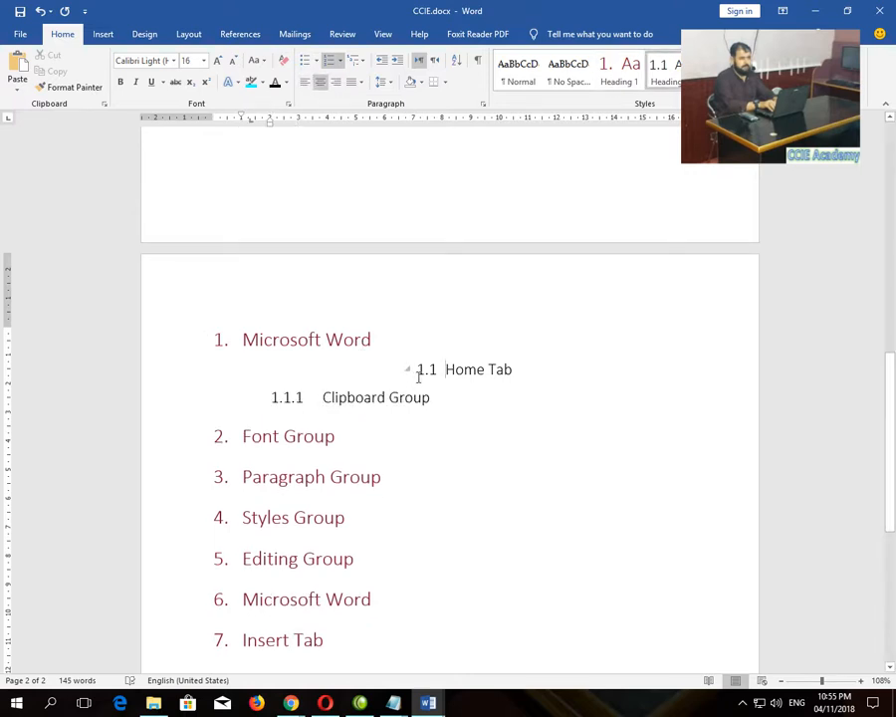
pyautogui.hotkey('ctrl', 'l')
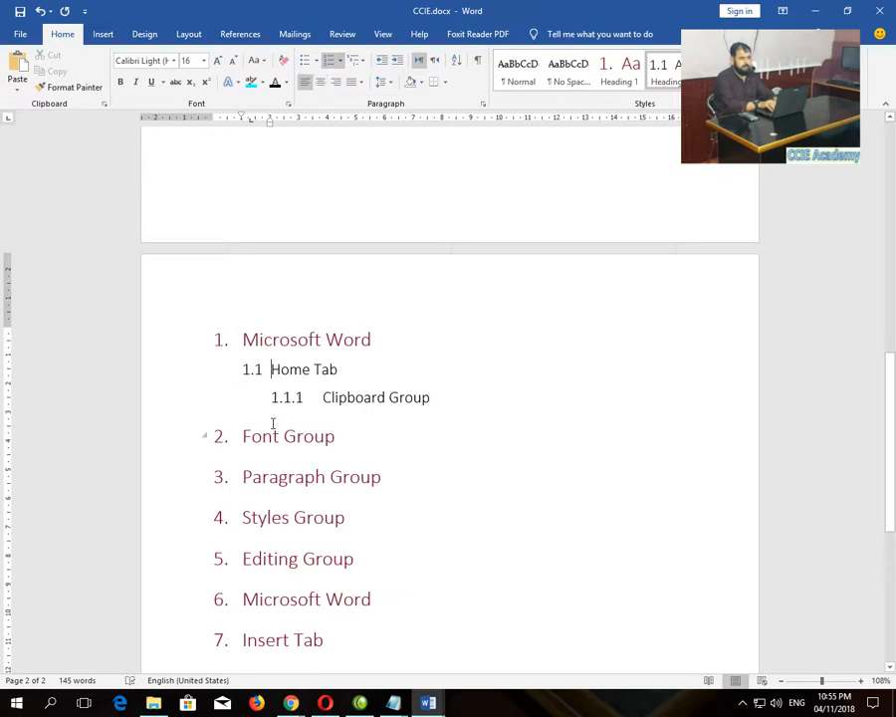
# Demote the Font Group and Paragraph Group lines to level 3 under Home Tab
pyautogui.click(241, 436)
pyautogui.press('Tab')
pyautogui.press('Tab')
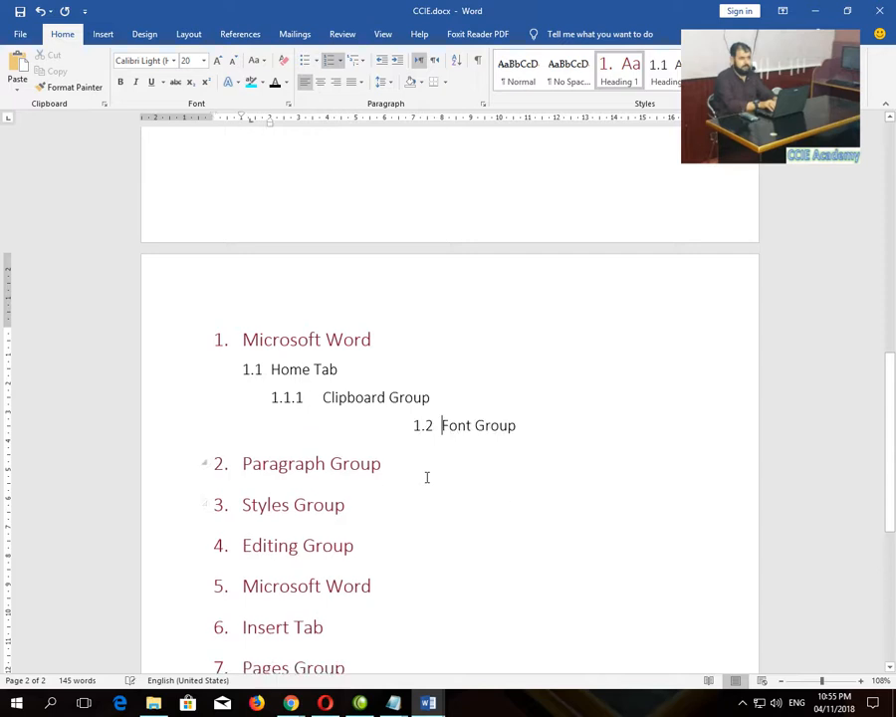
pyautogui.click(242, 465)
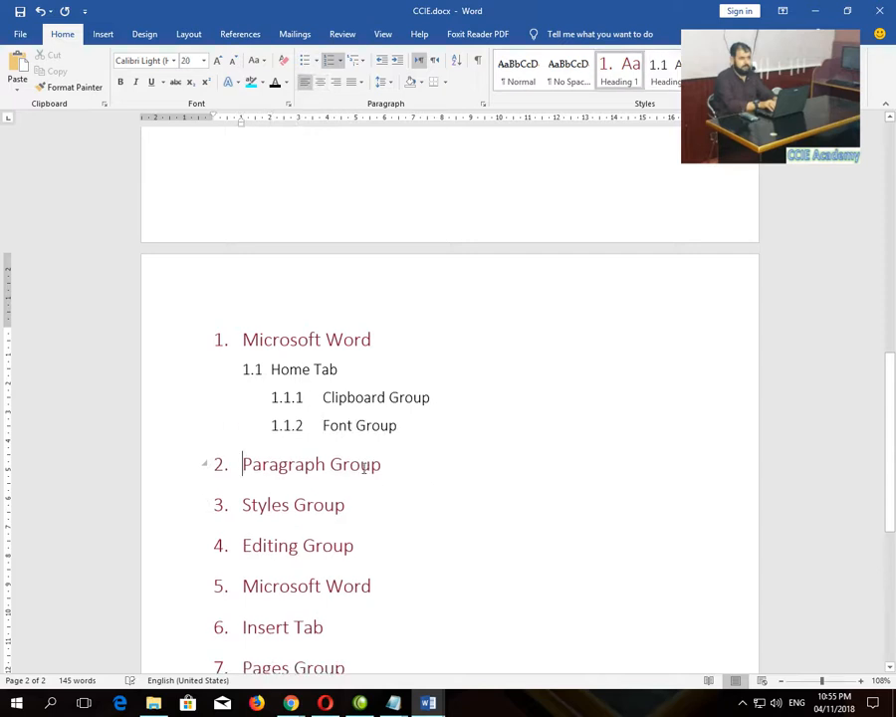
pyautogui.press('Tab')
pyautogui.press('Tab')
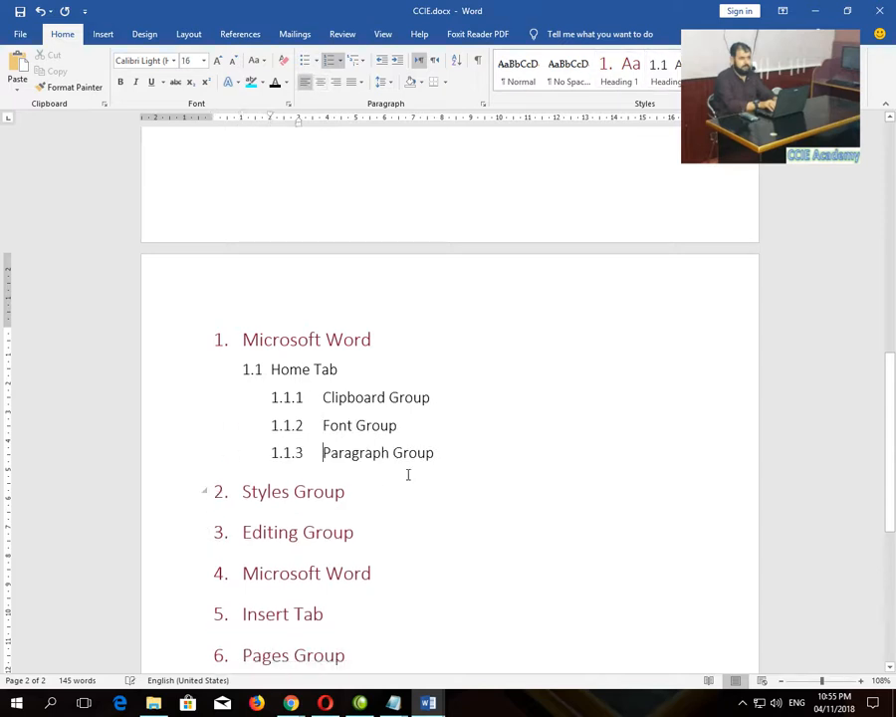
# Demote the Styles Group and Editing Group lines to level 3 under Home Tab
pyautogui.click(244, 490)
pyautogui.press('Tab')
pyautogui.press('Tab')
pyautogui.press('Down')
pyautogui.press('Tab')
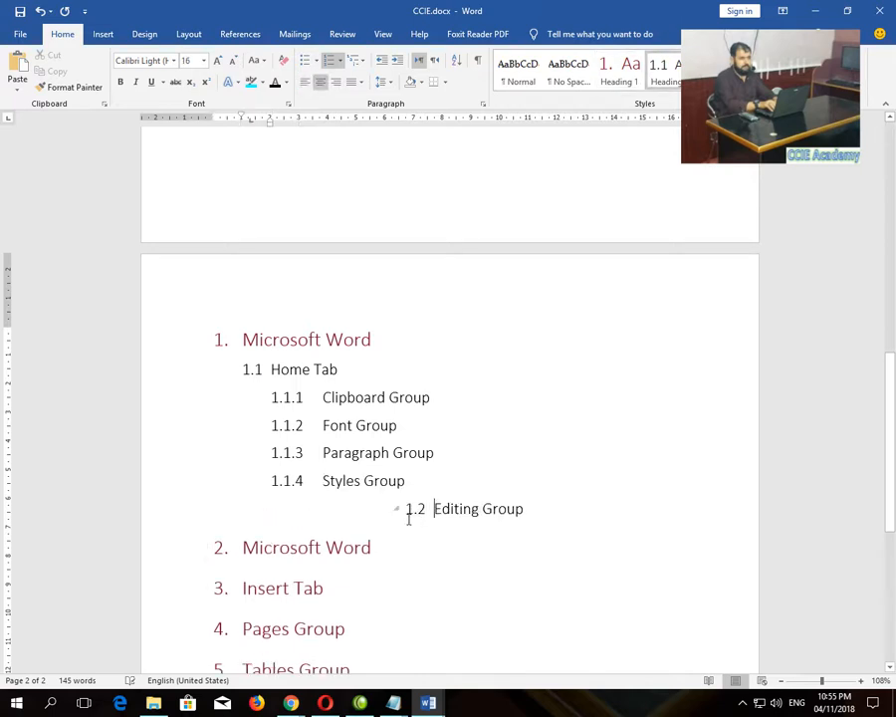
pyautogui.press('Tab')
# Demote Insert Tab to level 2 under the second Microsoft Word heading and Pages Group to level 3
pyautogui.press('Down')
pyautogui.press('Down')
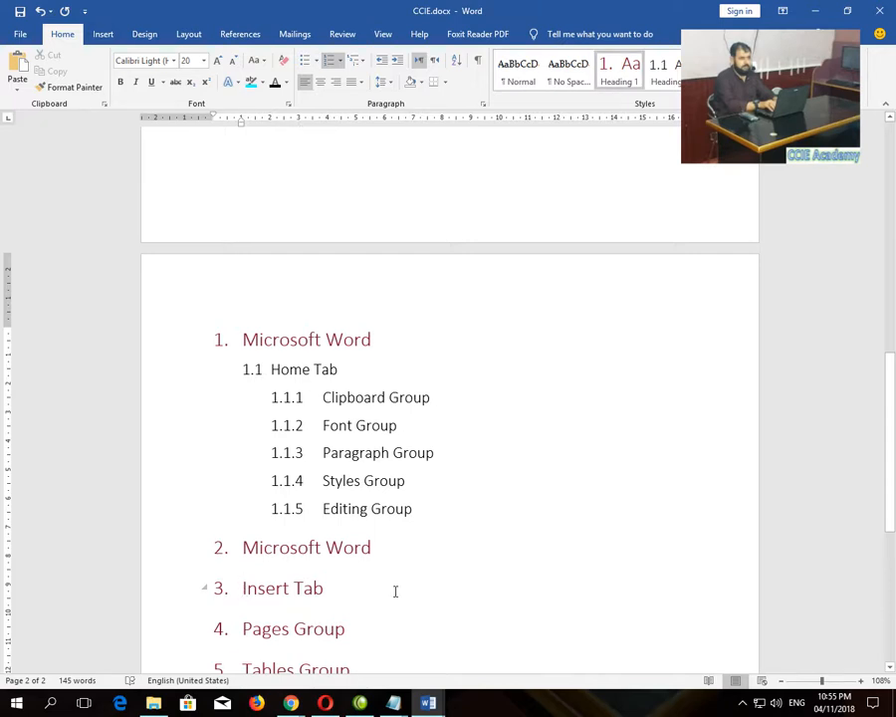
pyautogui.press('Tab')
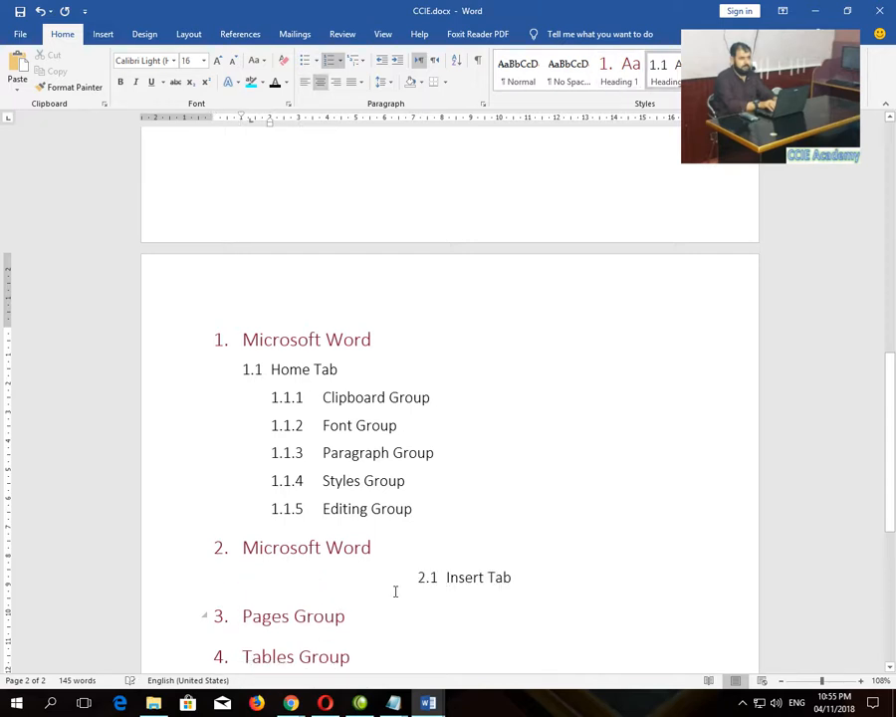
pyautogui.click(242, 615)
pyautogui.press('Tab')
pyautogui.press('Tab')
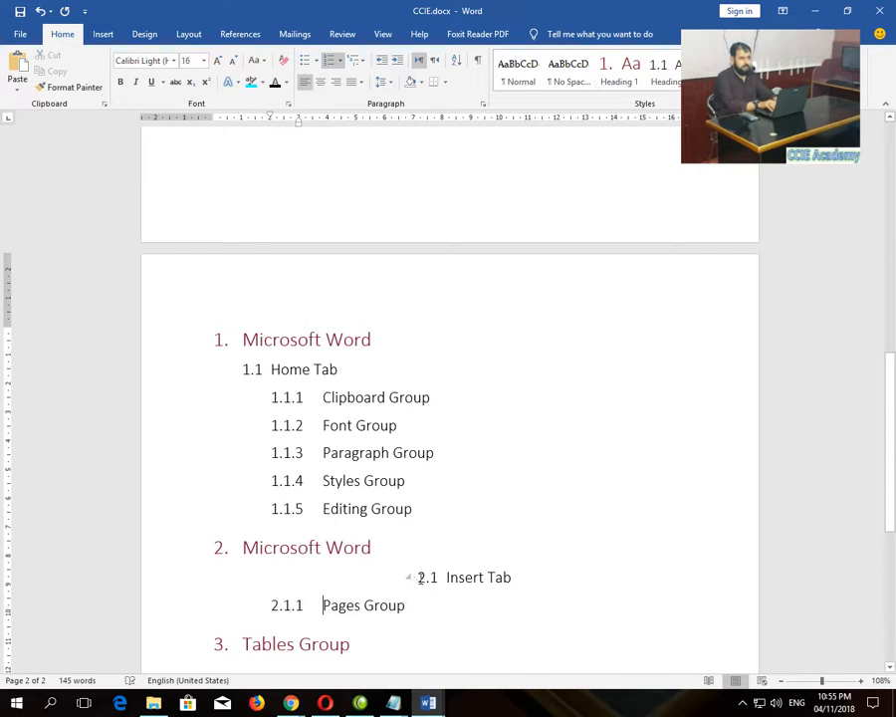
pyautogui.click(426, 577)
pyautogui.press('BackSpace')
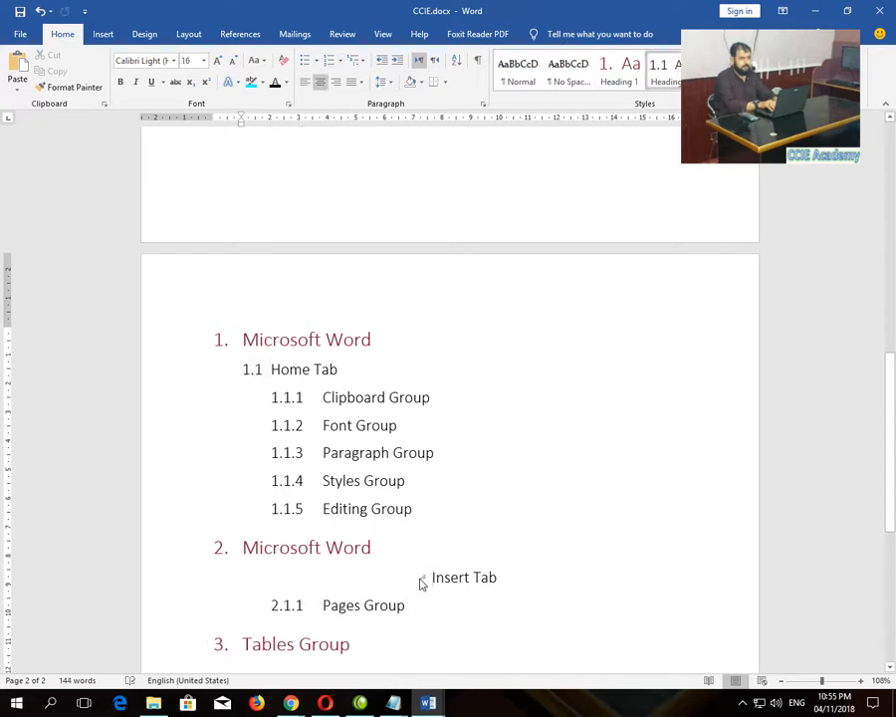
pyautogui.hotkey('ctrl', 'z')
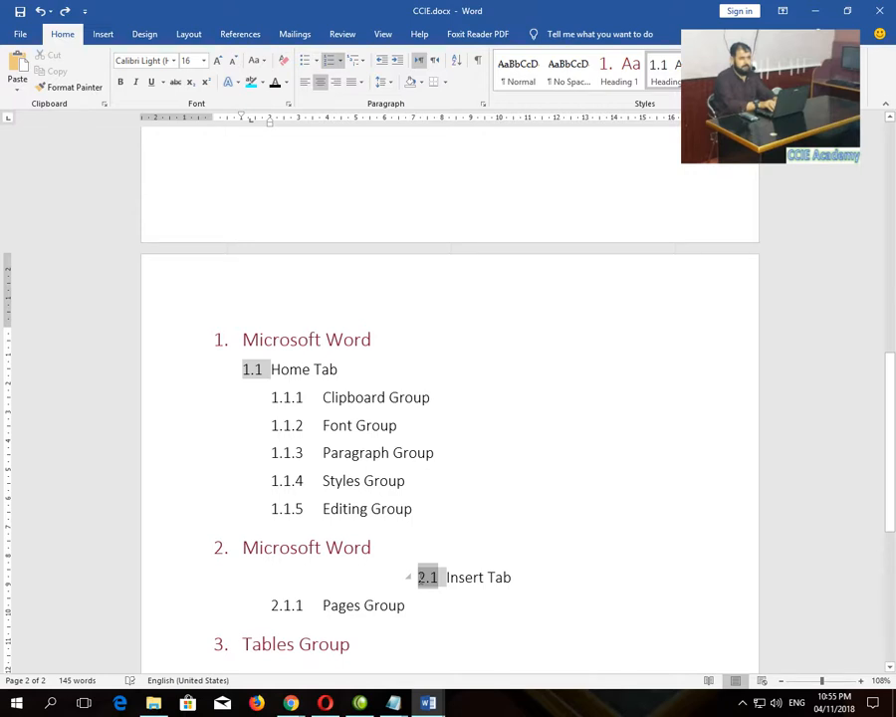
# Left-align the Insert Tab line and demote Tables Group to level 3 beneath it
pyautogui.click(445, 579)
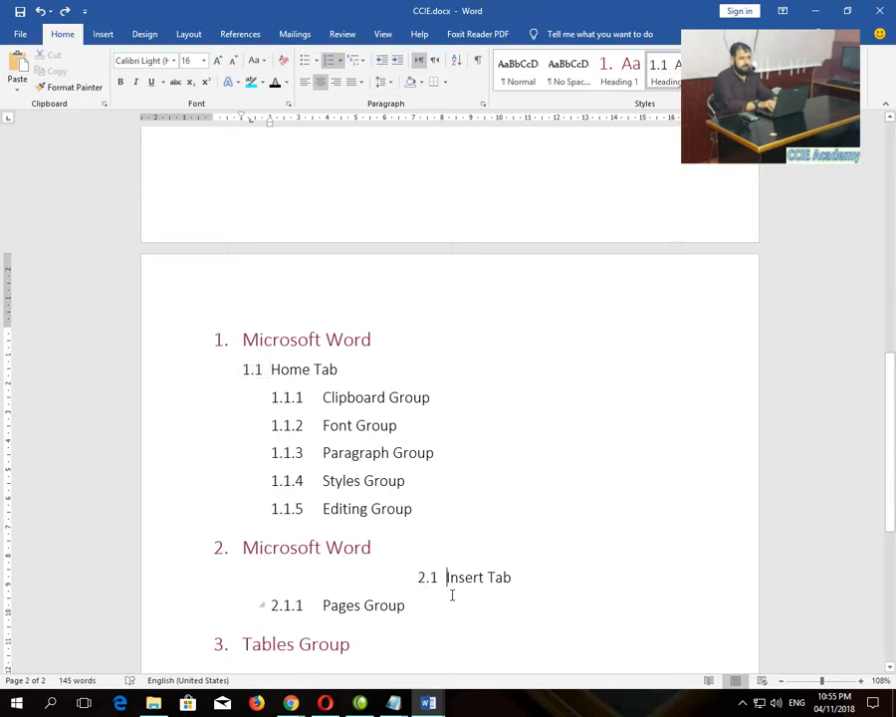
pyautogui.hotkey('ctrl', 'l')
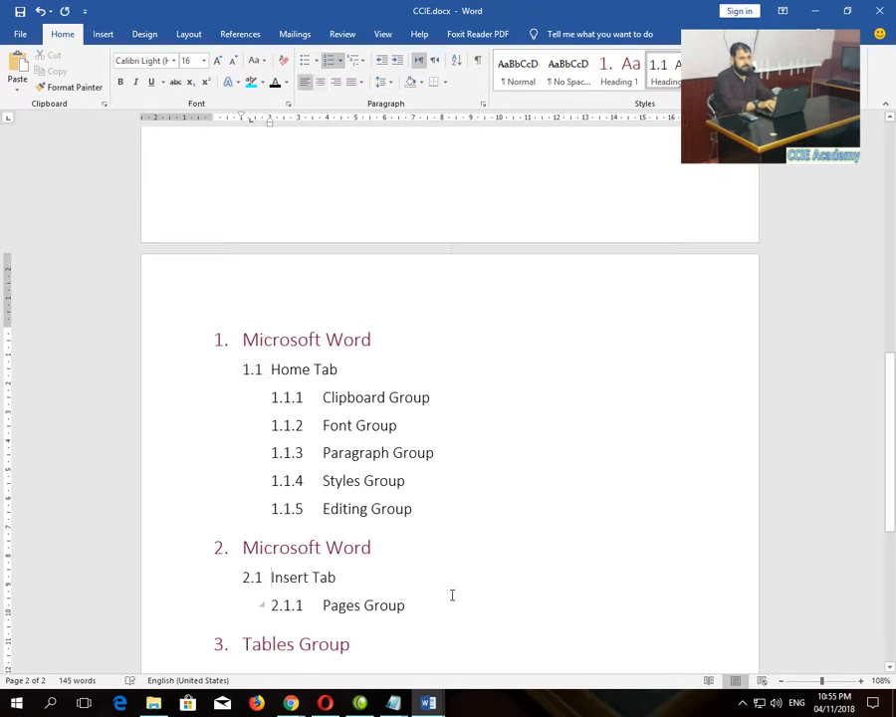
pyautogui.click(241, 643)
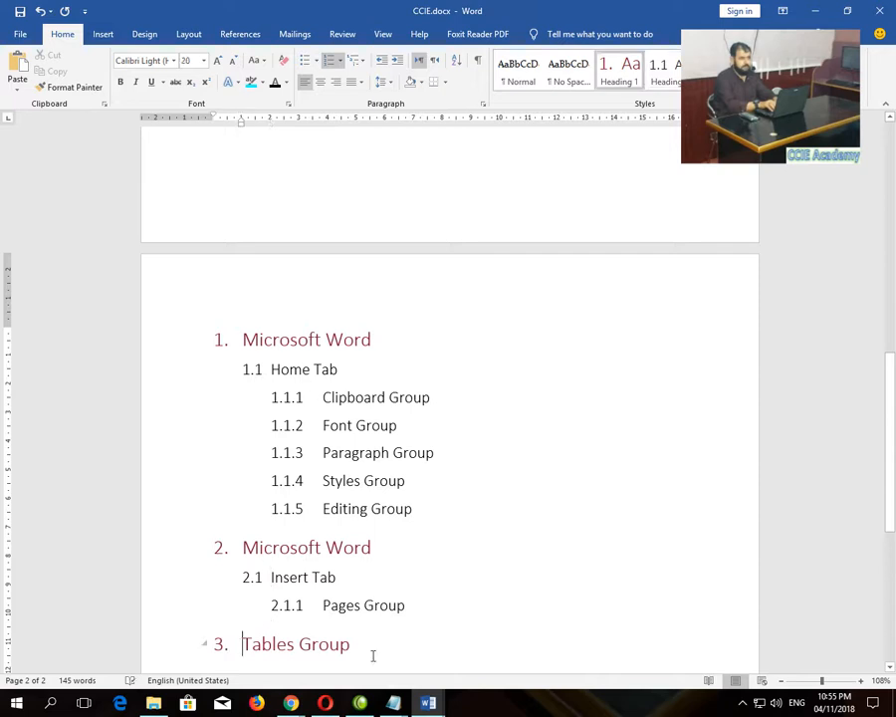
pyautogui.press('Tab')
pyautogui.press('Tab')
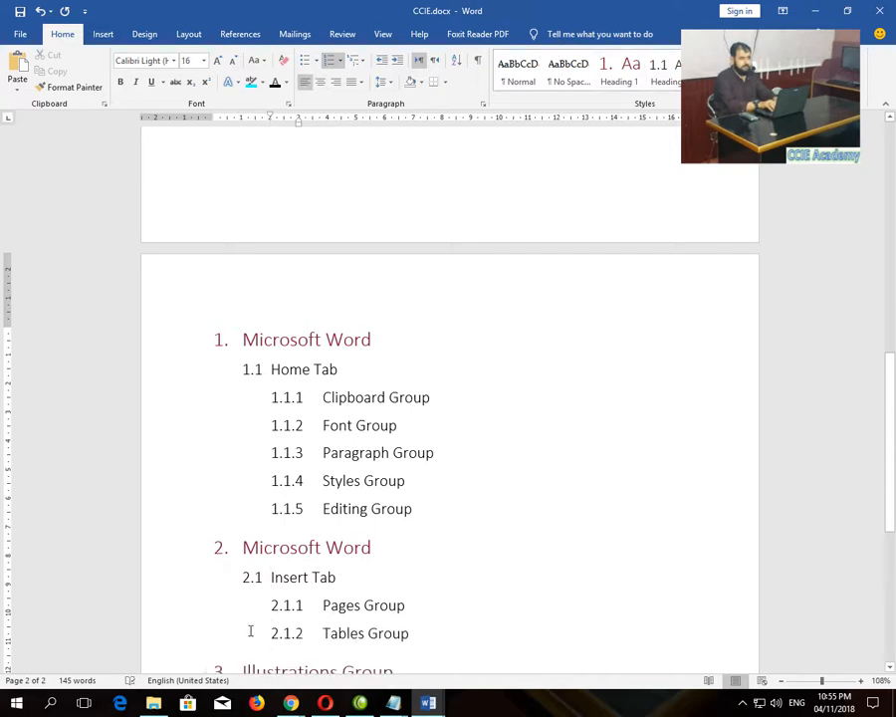
# Demote the Illustrations Group, Add-ins Group and Media Group lines to level 3 under Insert Tab
pyautogui.scroll(-5, 250, 630)
pyautogui.scroll(-1, 250, 617)
pyautogui.click(240, 280)
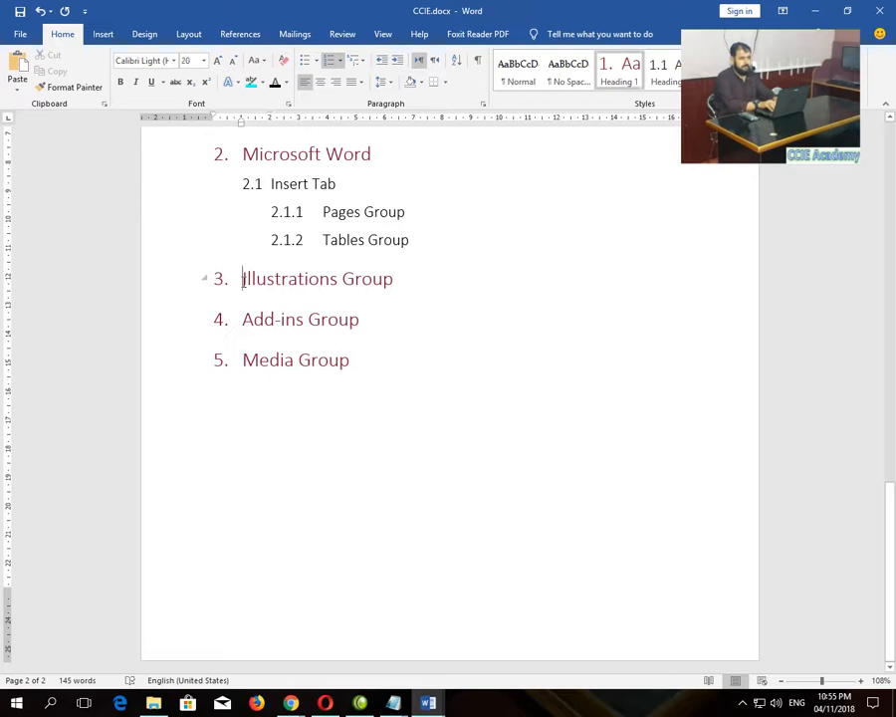
pyautogui.press('Tab')
pyautogui.press('Tab')
pyautogui.click(244, 307)
pyautogui.press('Tab')
pyautogui.press('Tab')
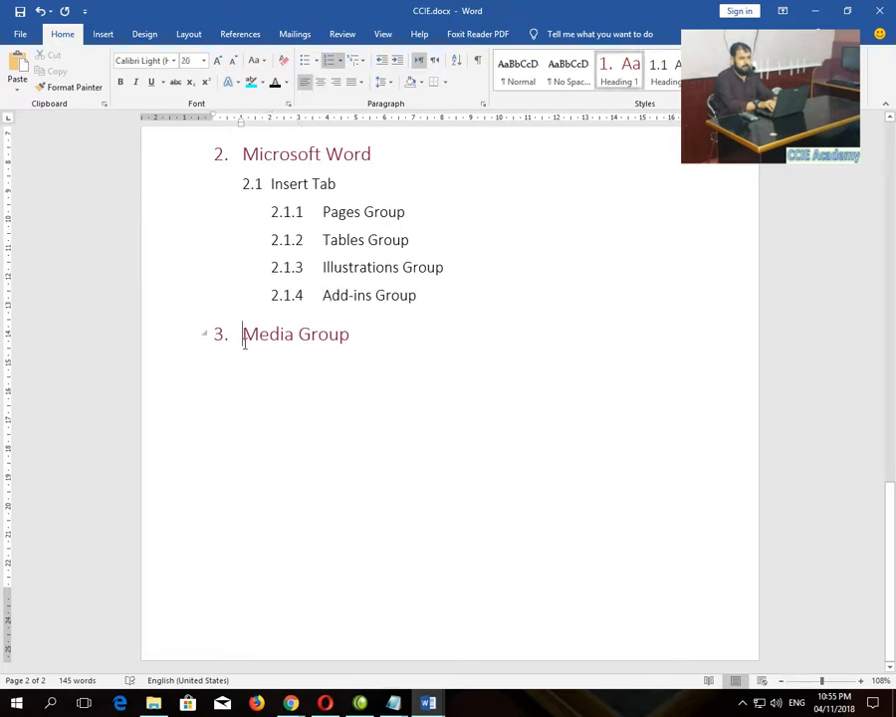
pyautogui.click(244, 339)
pyautogui.press('Tab')
pyautogui.press('Tab')
pyautogui.scroll(10, 305, 269)
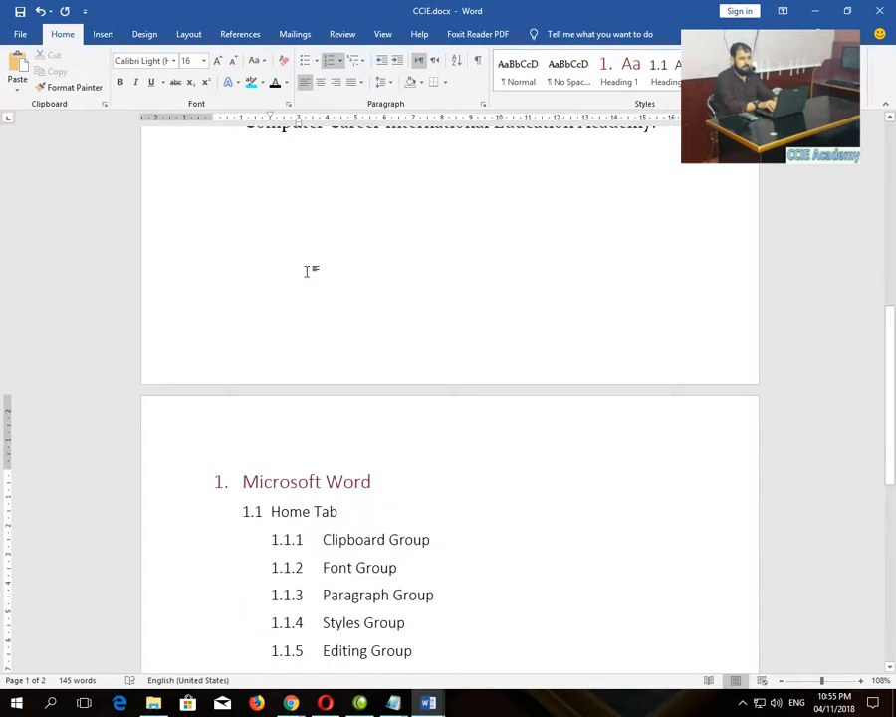
pyautogui.scroll(10, 306, 270)
pyautogui.scroll(-20, 305, 269)
pyautogui.scroll(10, 303, 265)
pyautogui.click(380, 167)
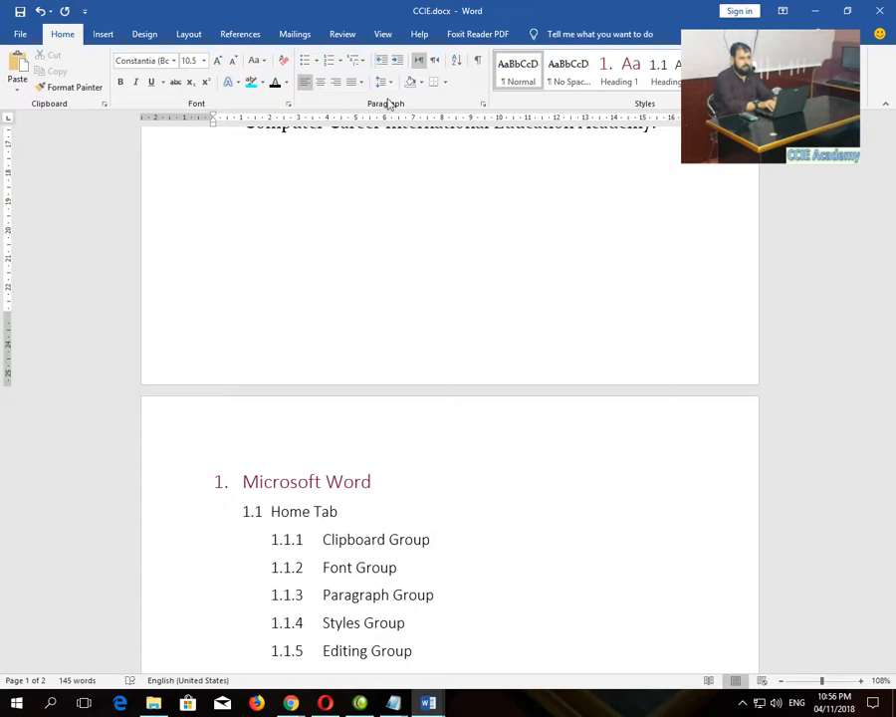
pyautogui.click(459, 517)
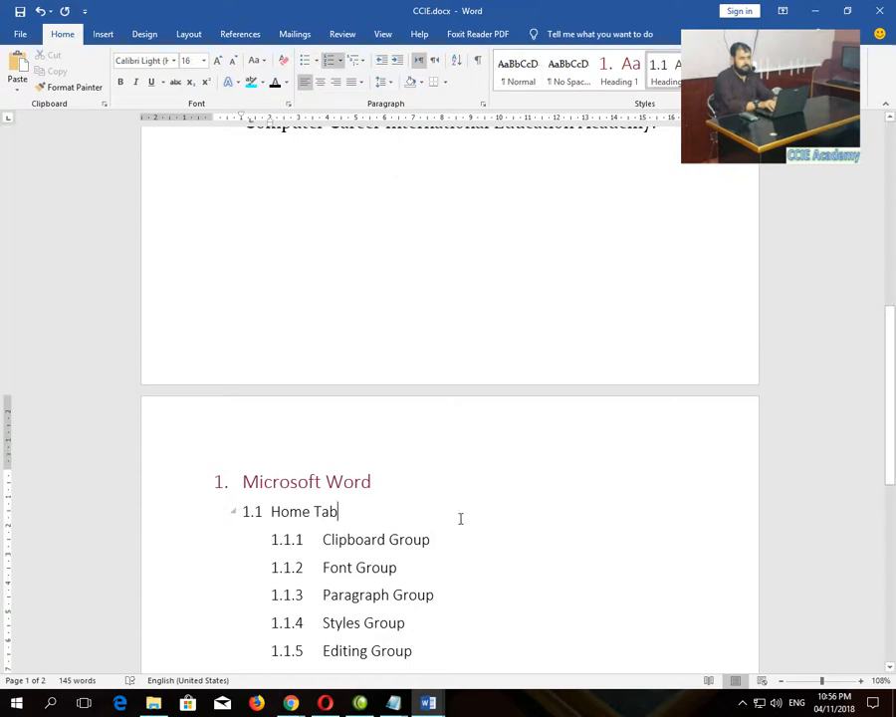